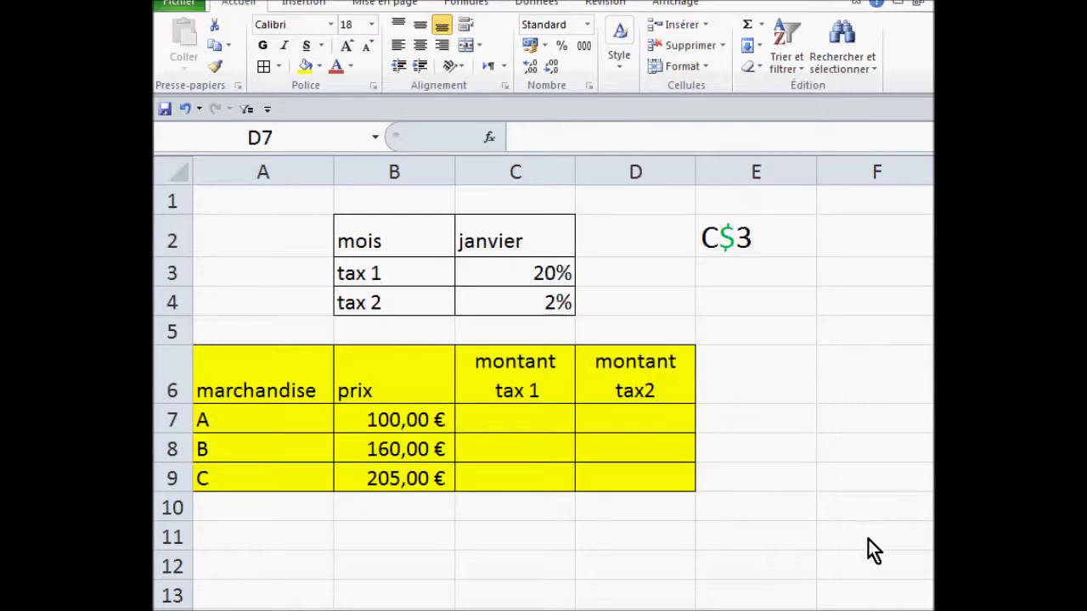
Examine the dollar sign in the C$3 reference shown in cell E2, highlighting that character within the text
left_click(739, 238)
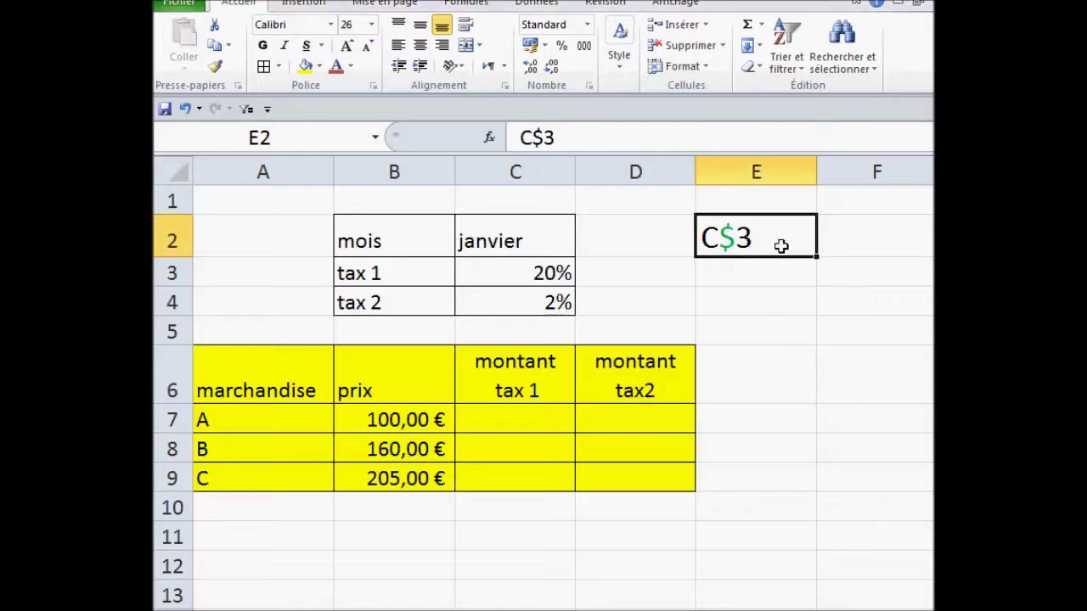
double_click(735, 239)
left_click_drag(730, 237, 722, 238)
left_click(721, 239)
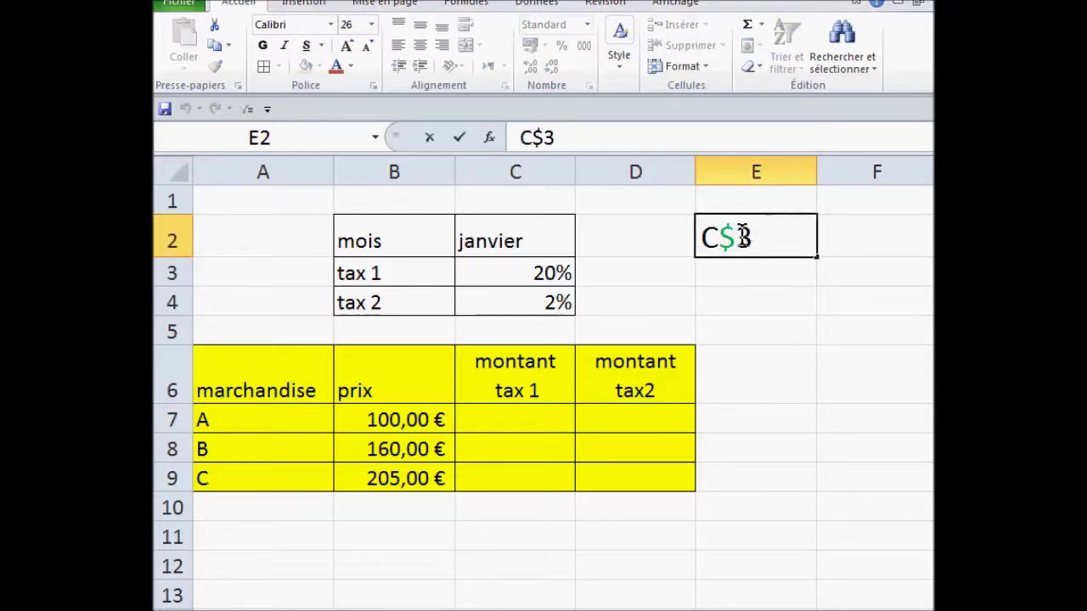
left_click_drag(734, 238, 720, 238)
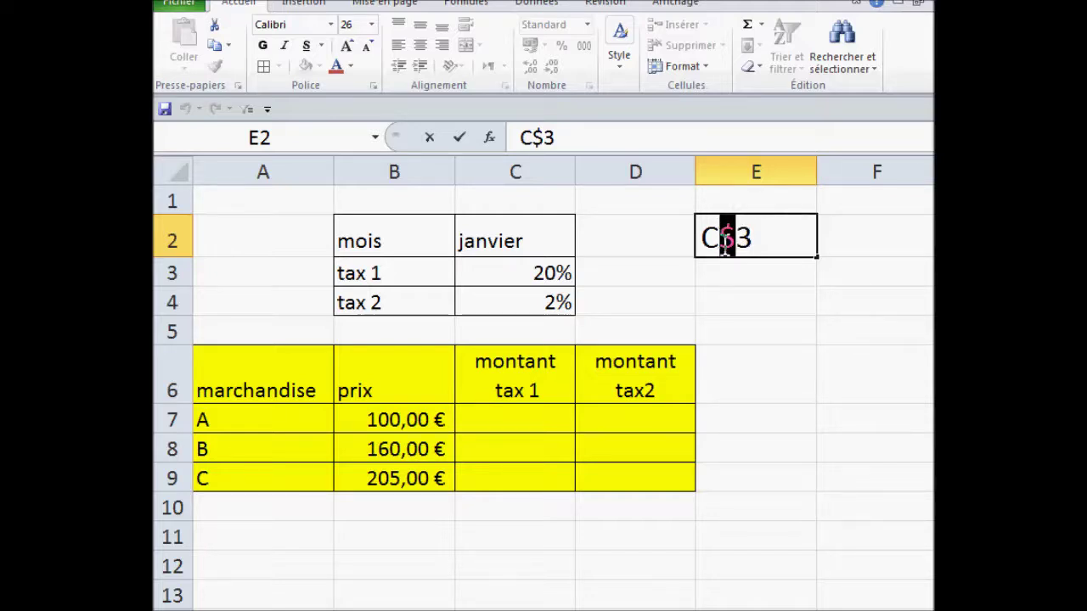
left_click(740, 288)
left_click(729, 238)
double_click(729, 238)
left_click_drag(733, 238, 720, 238)
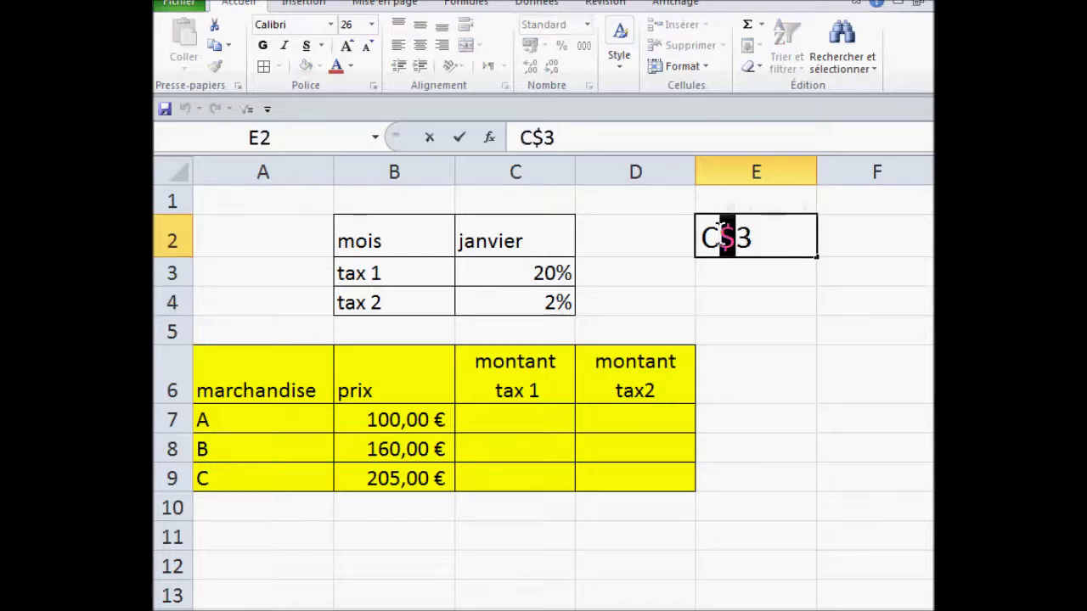
left_click(753, 306)
left_click(735, 238)
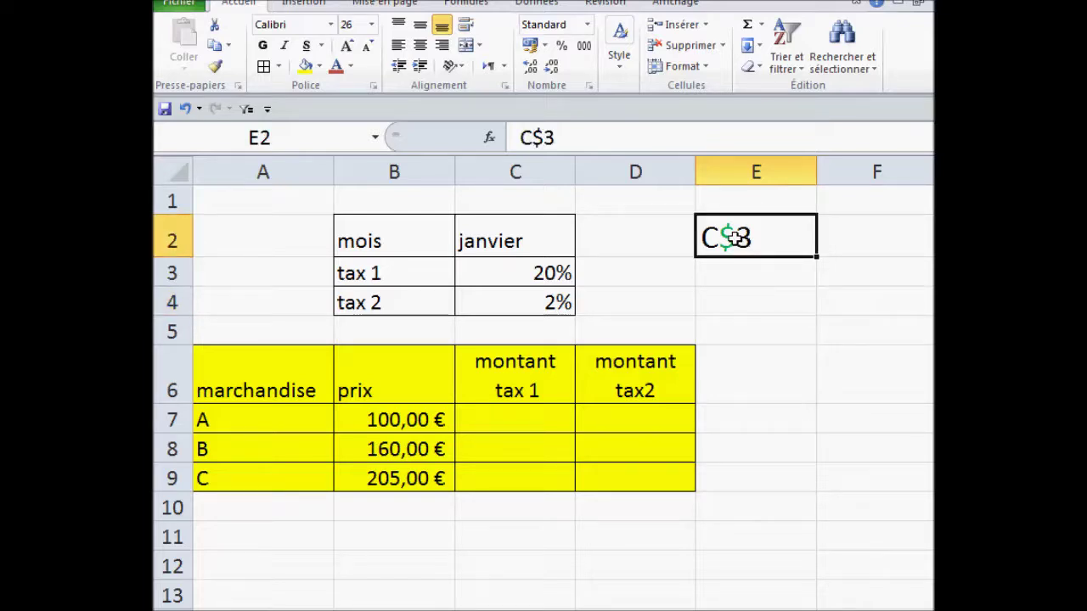
double_click(728, 237)
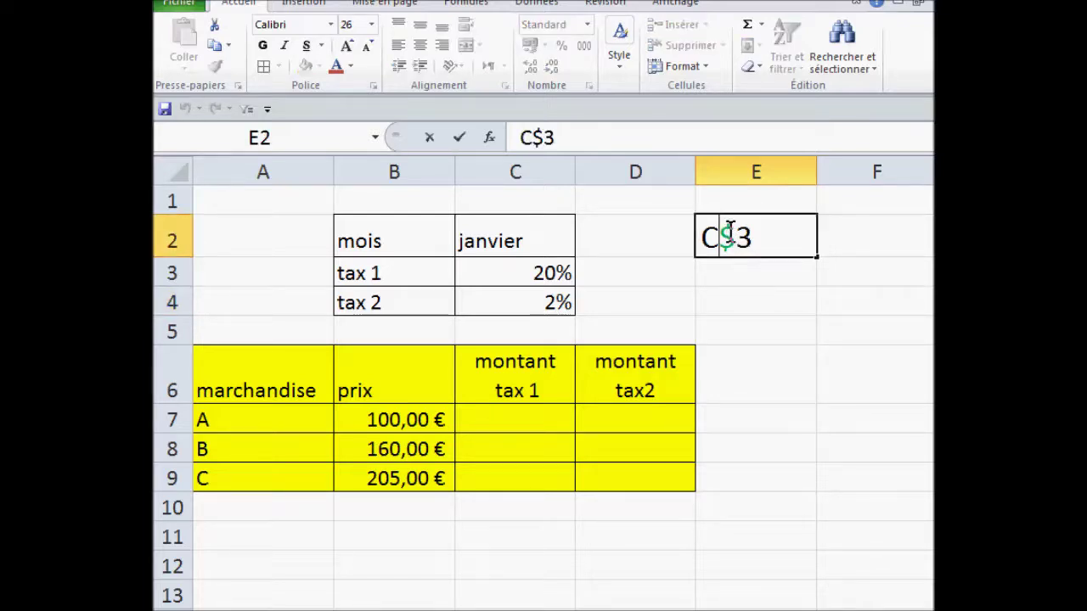
left_click_drag(720, 238, 734, 238)
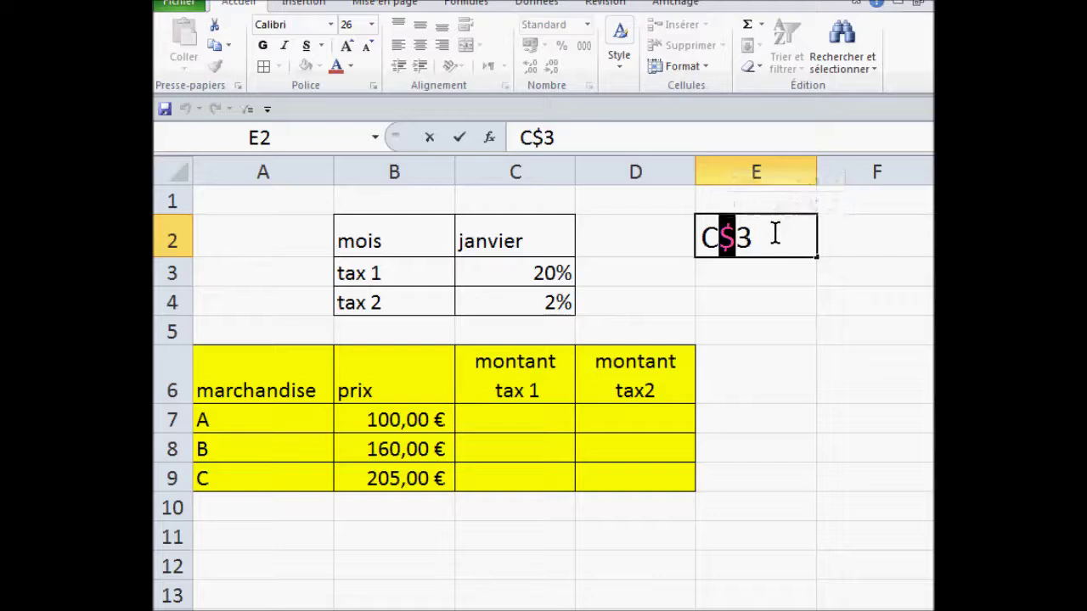
left_click(764, 297)
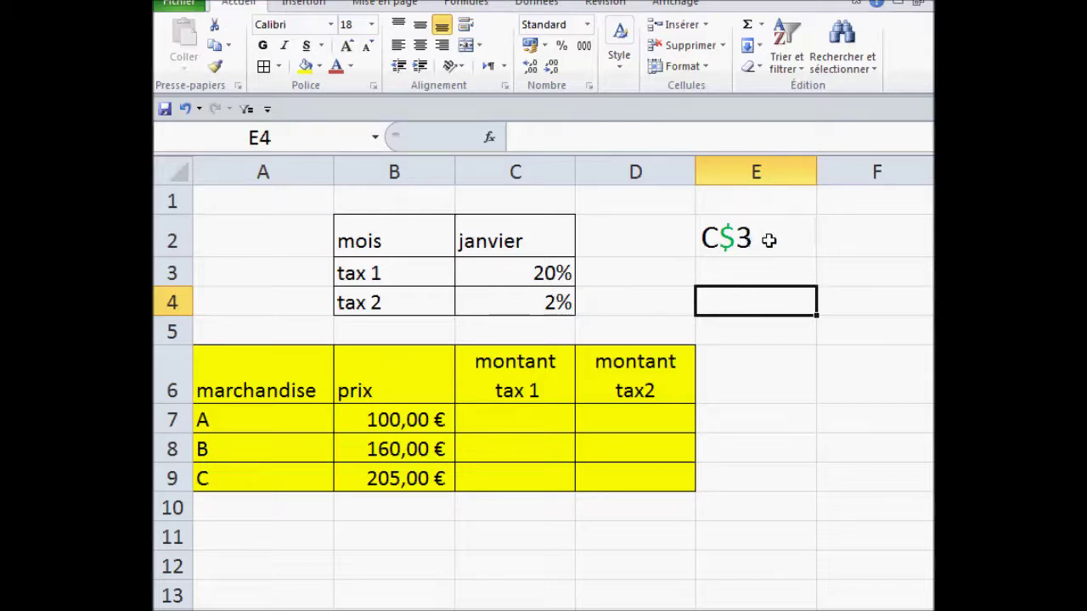
left_click(720, 235)
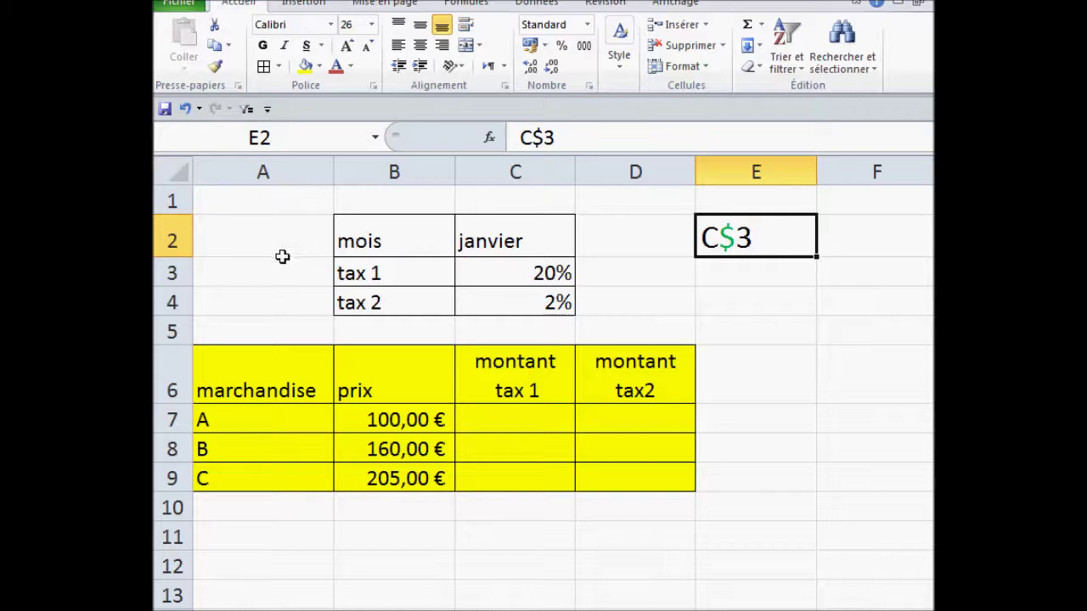
Fill the whole of row 3 with light green
left_click(170, 274)
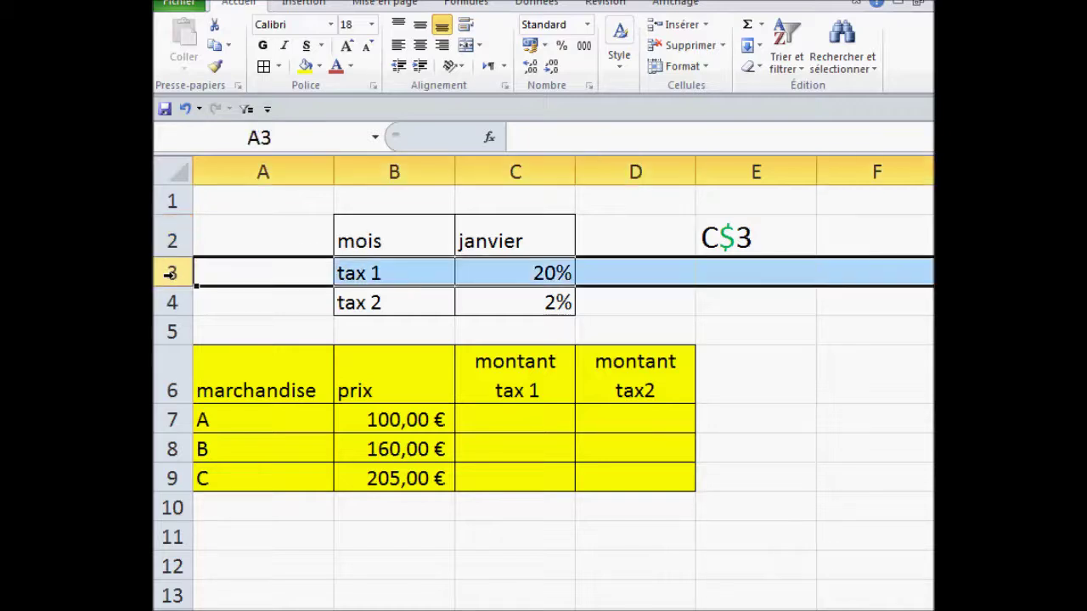
left_click(318, 66)
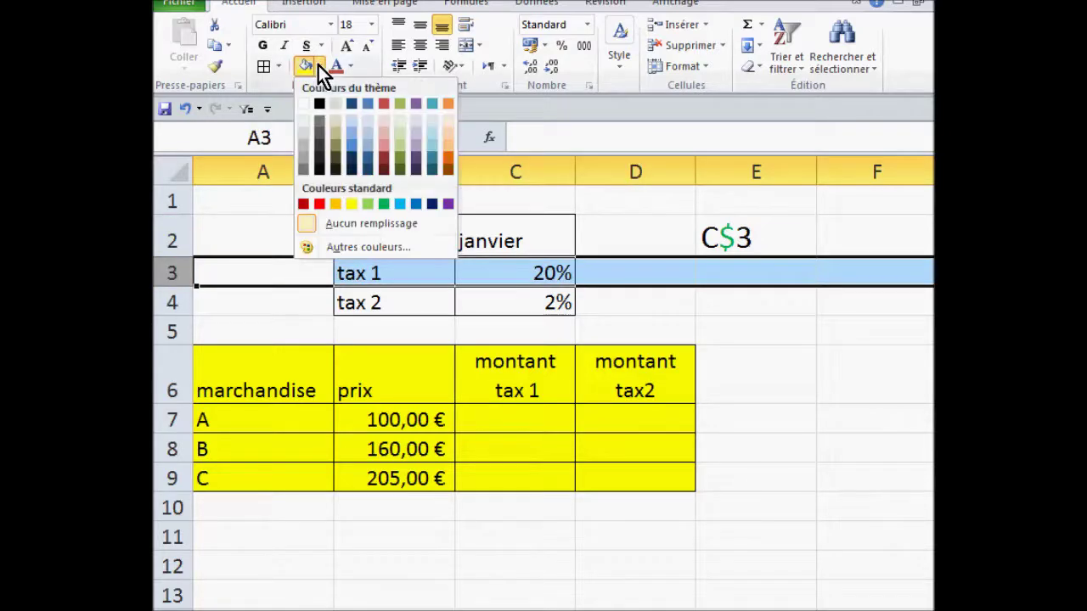
left_click(364, 206)
left_click(769, 371)
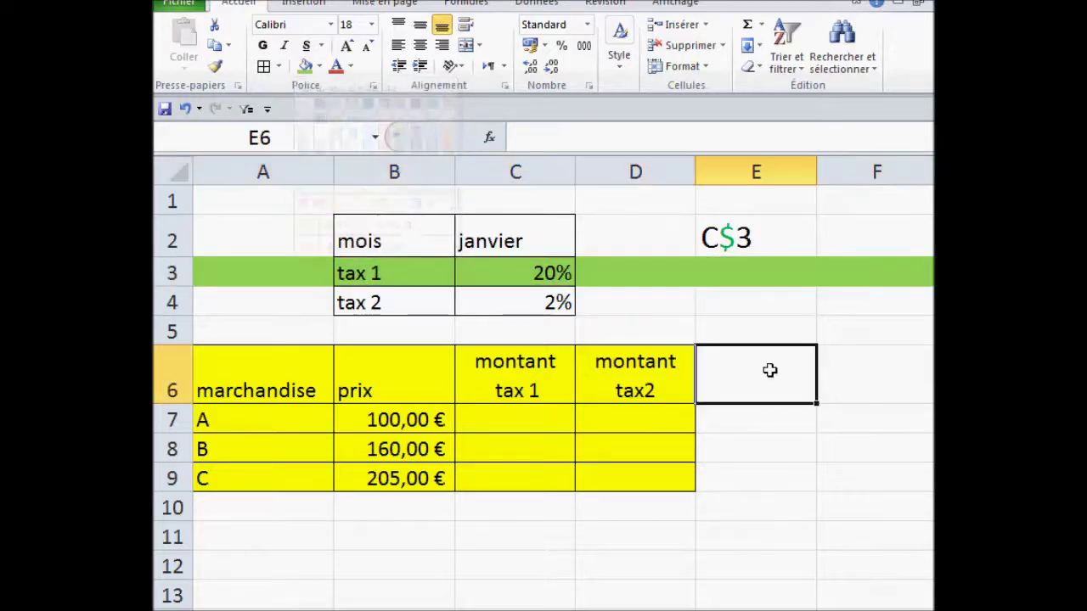
left_click(737, 280)
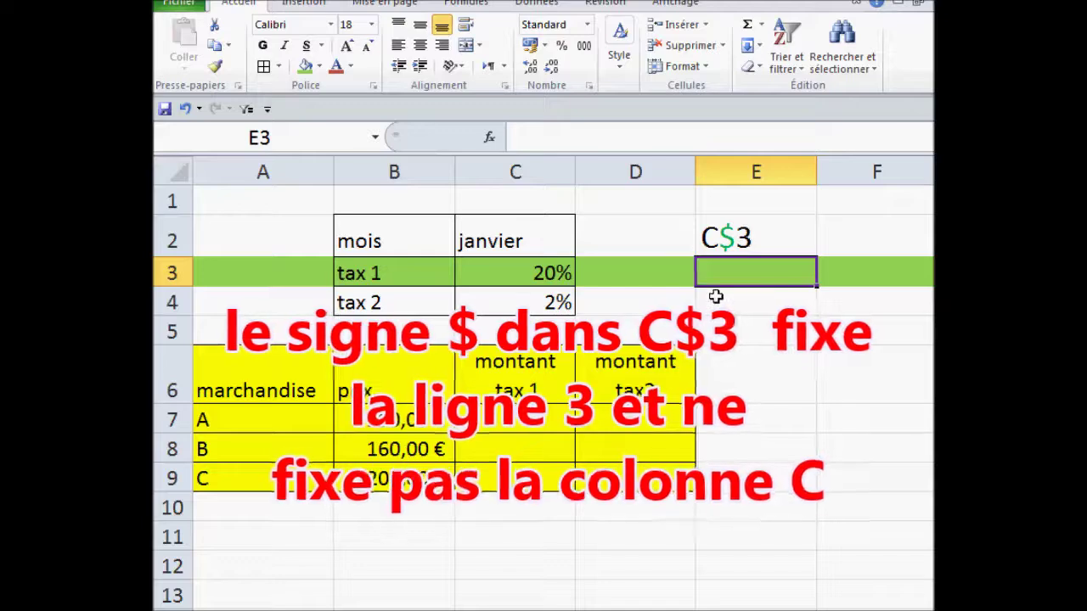
Enter the formula =B7*C3 in C7 under "montant tax 1" and fill it down through C9
left_click(551, 418)
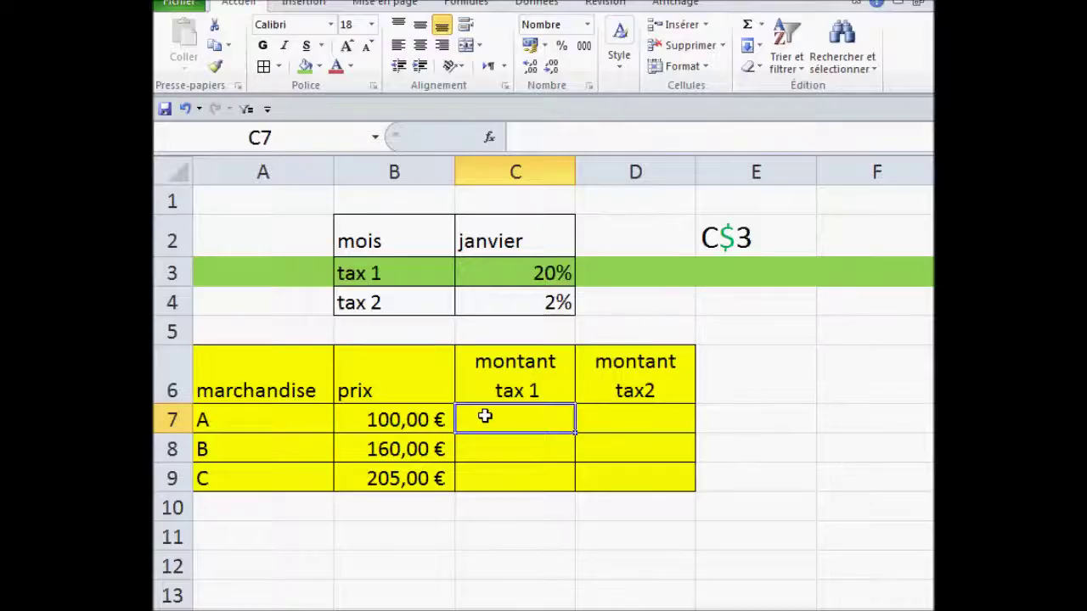
left_click(591, 419)
left_click(496, 420)
type("=")
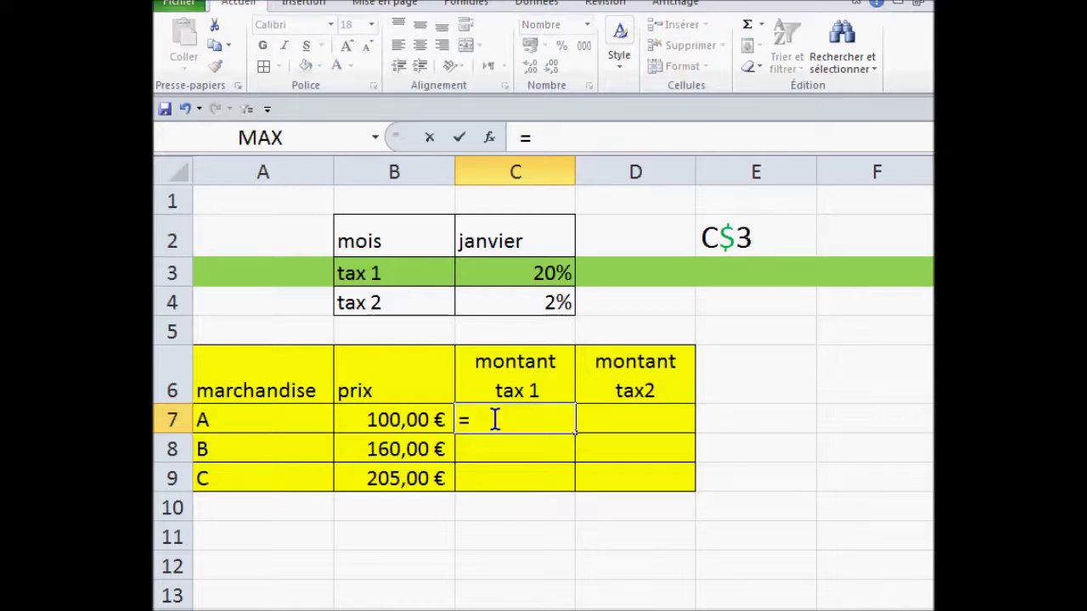
left_click(366, 416)
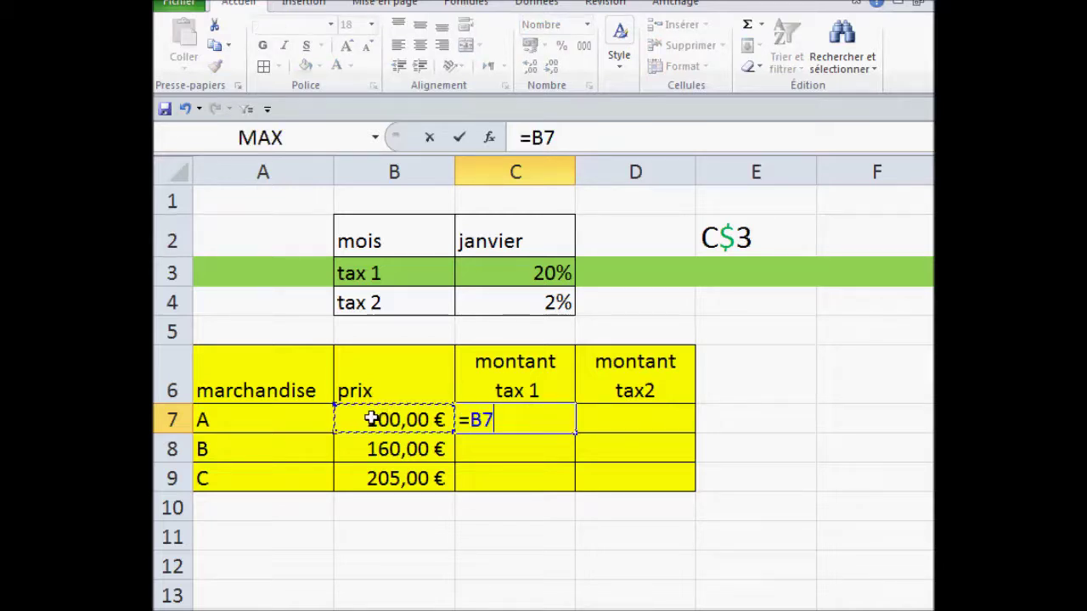
type("*")
left_click(507, 273)
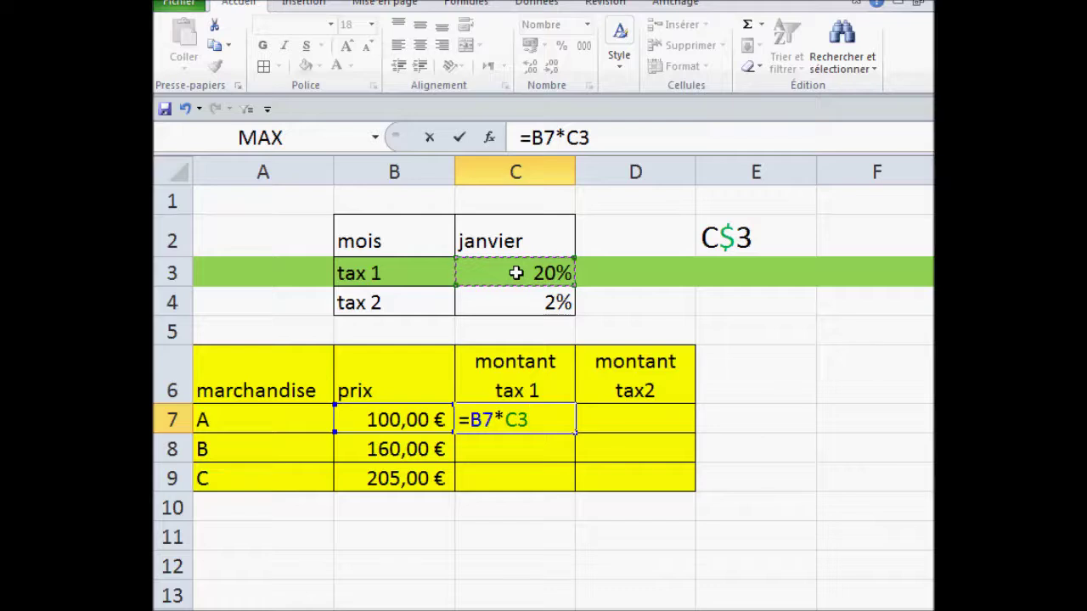
key("Return")
left_click(563, 420)
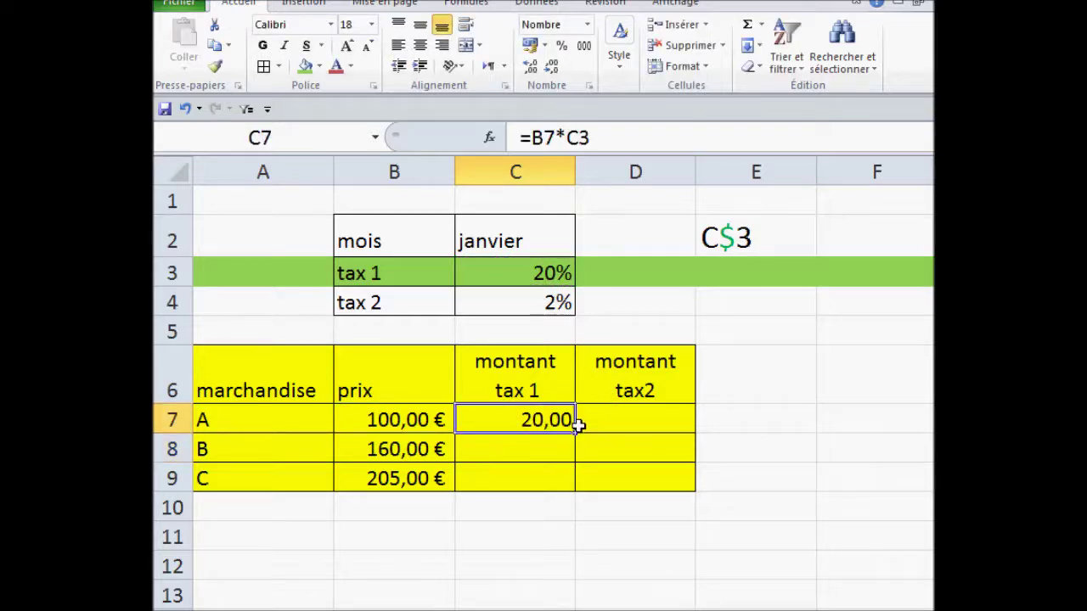
left_click_drag(576, 435, 575, 491)
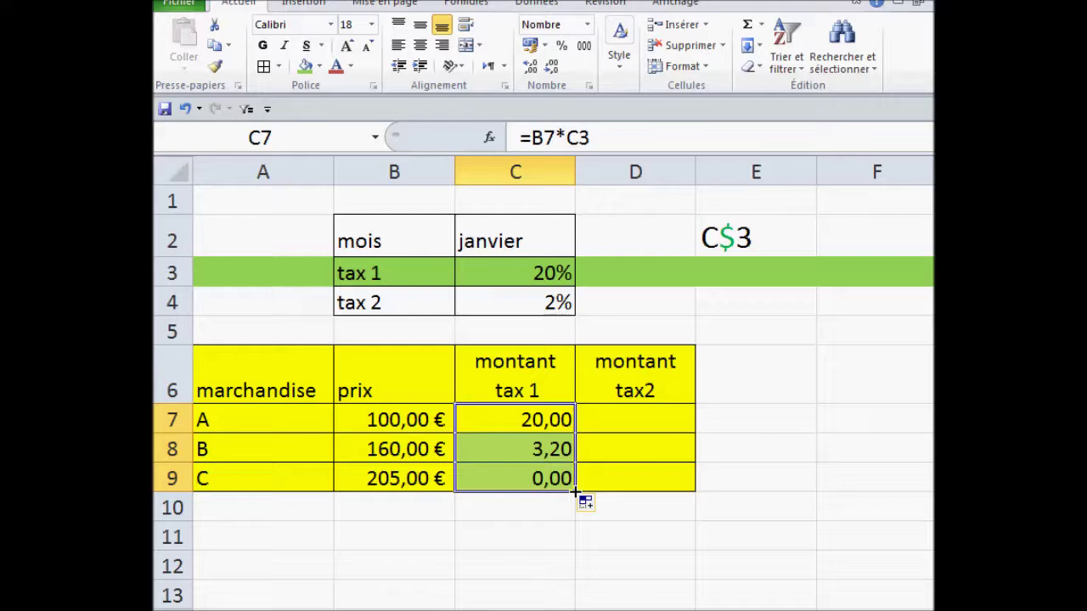
Inspect the copied formula in C9 to see which tax cell it references, leaving the formula as it is
left_click(515, 283)
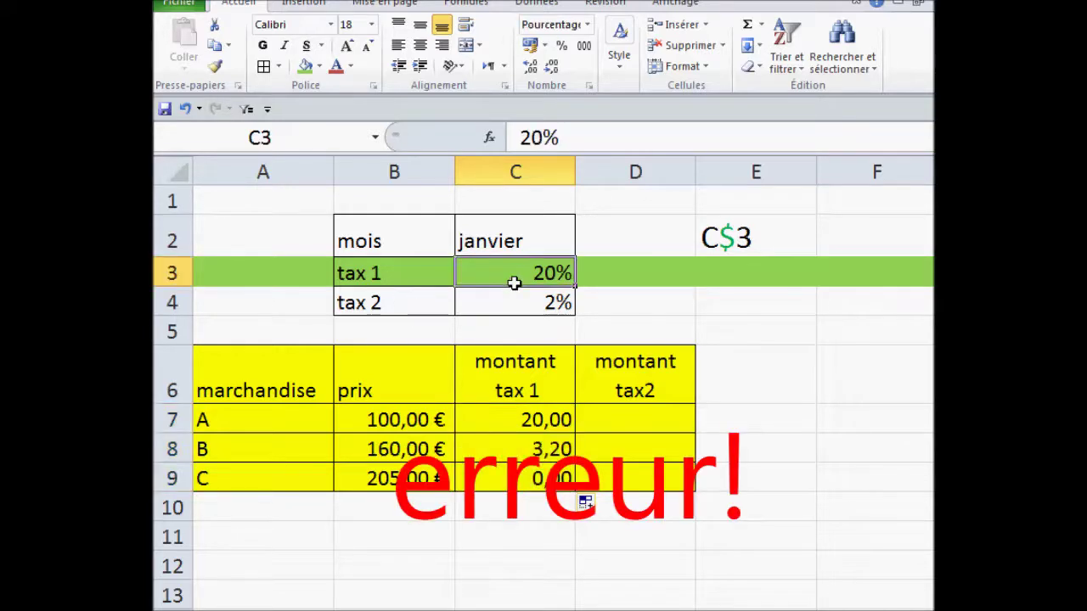
left_click(386, 489)
left_click(528, 483)
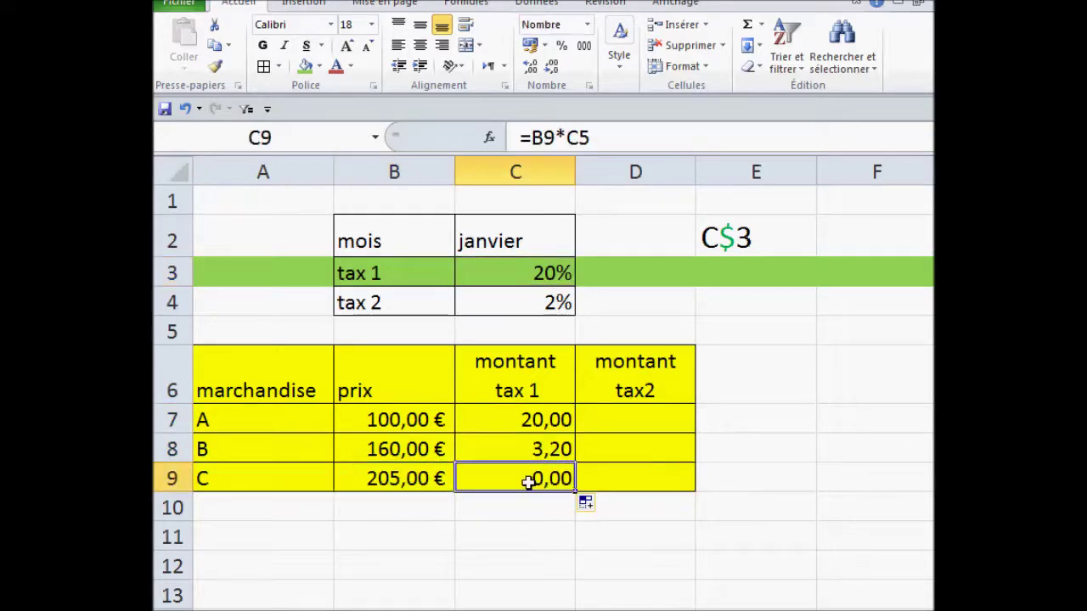
double_click(528, 483)
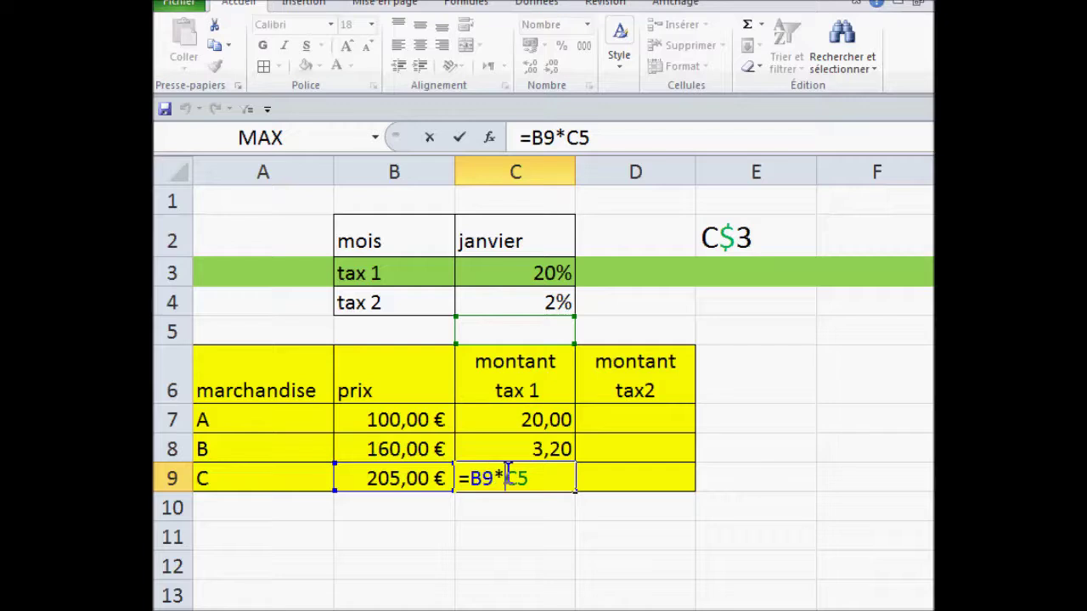
left_click_drag(506, 478, 517, 478)
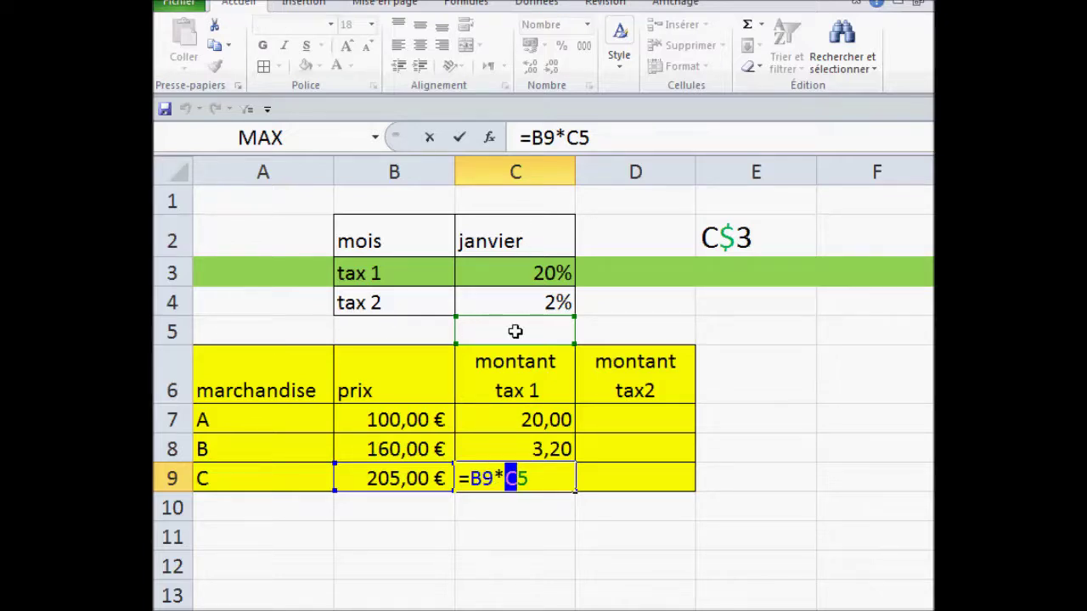
key("Escape")
Fill the C7 formula down to C9 again and check the copied formula in C8
left_click(528, 423)
left_click_drag(576, 433, 578, 480)
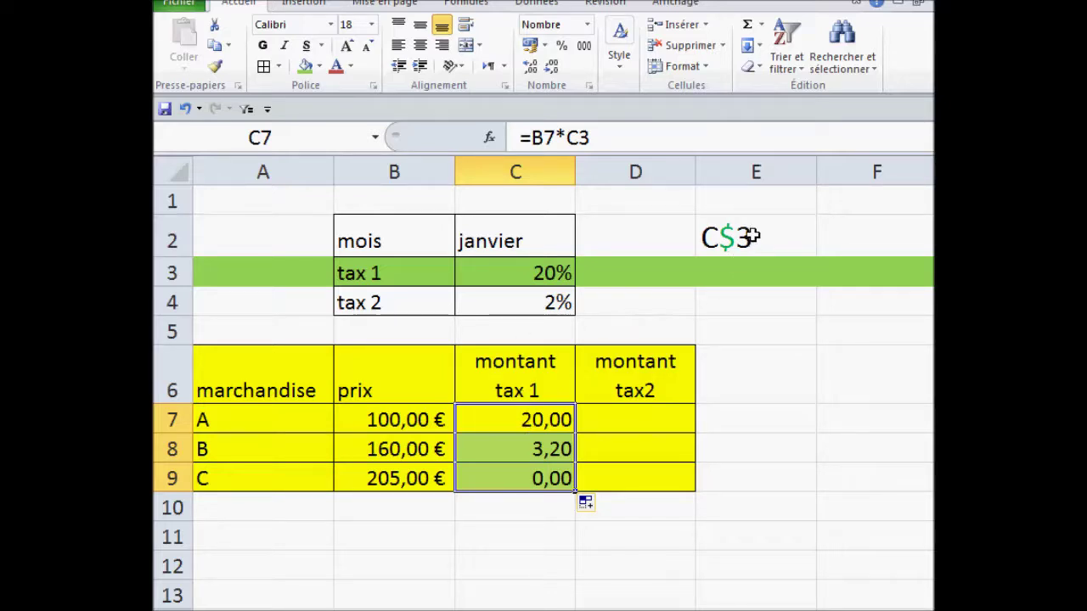
left_click(532, 449)
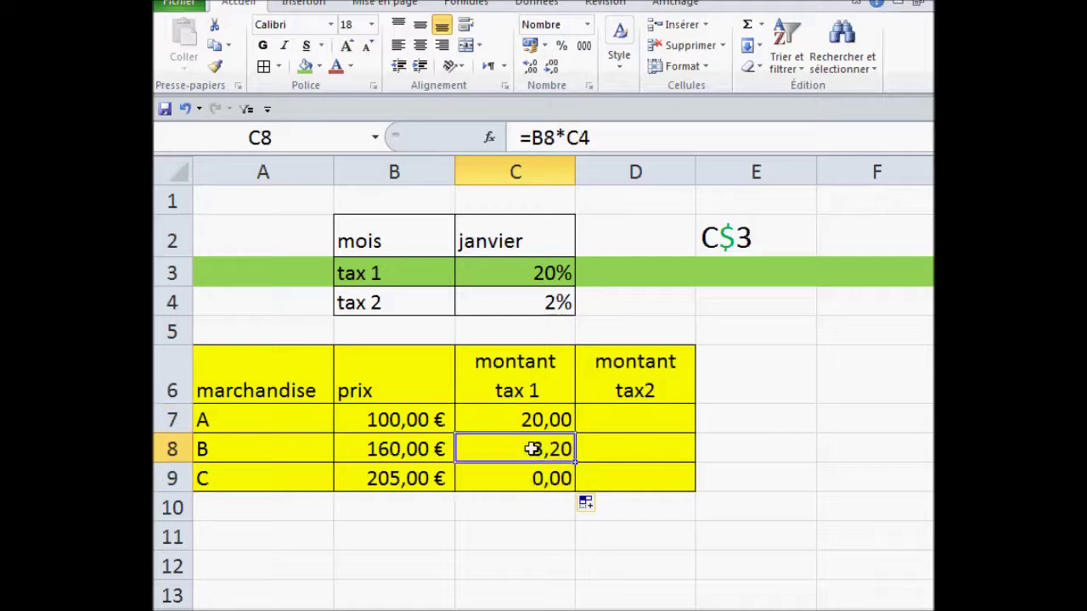
Turn C7's formula into text with a leading apostrophe and extend it to read "=B7*C3 et svp la ligne 3 rester fixe!!!!"
left_click(526, 420)
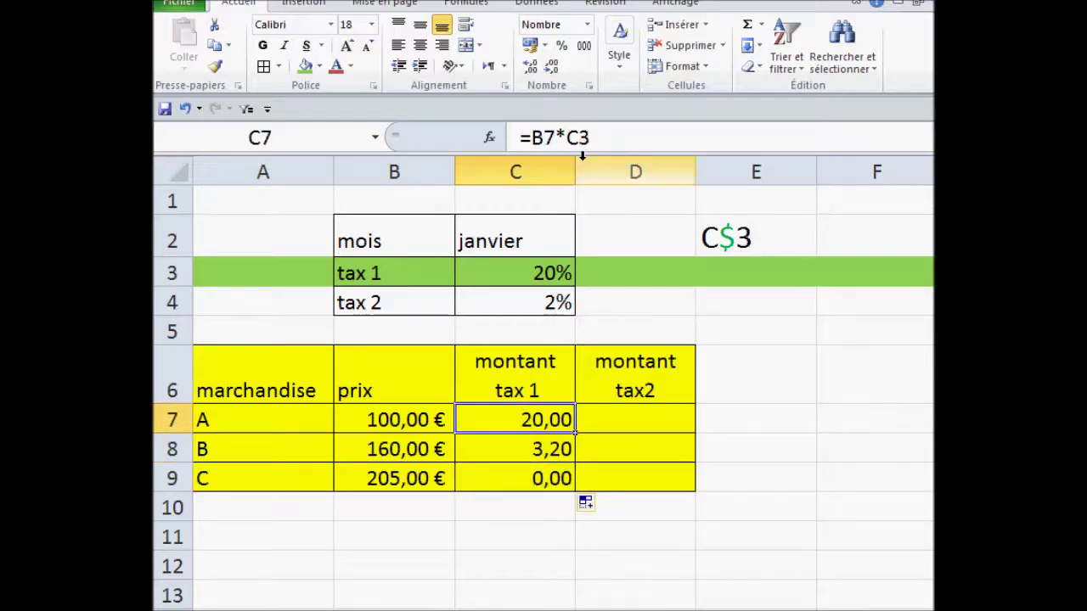
left_click(524, 137)
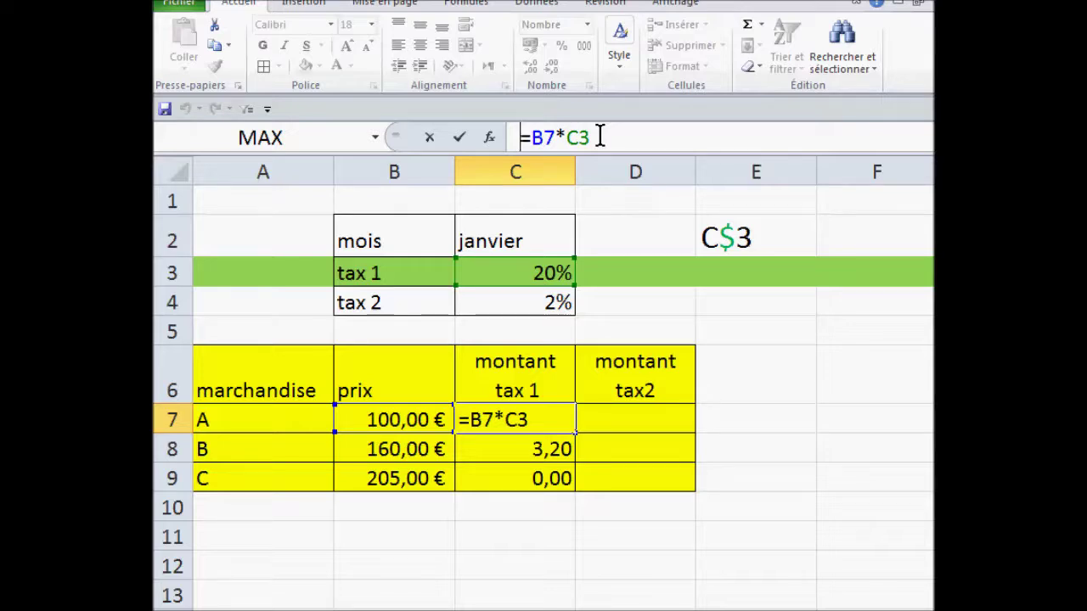
type("'=B7*C3")
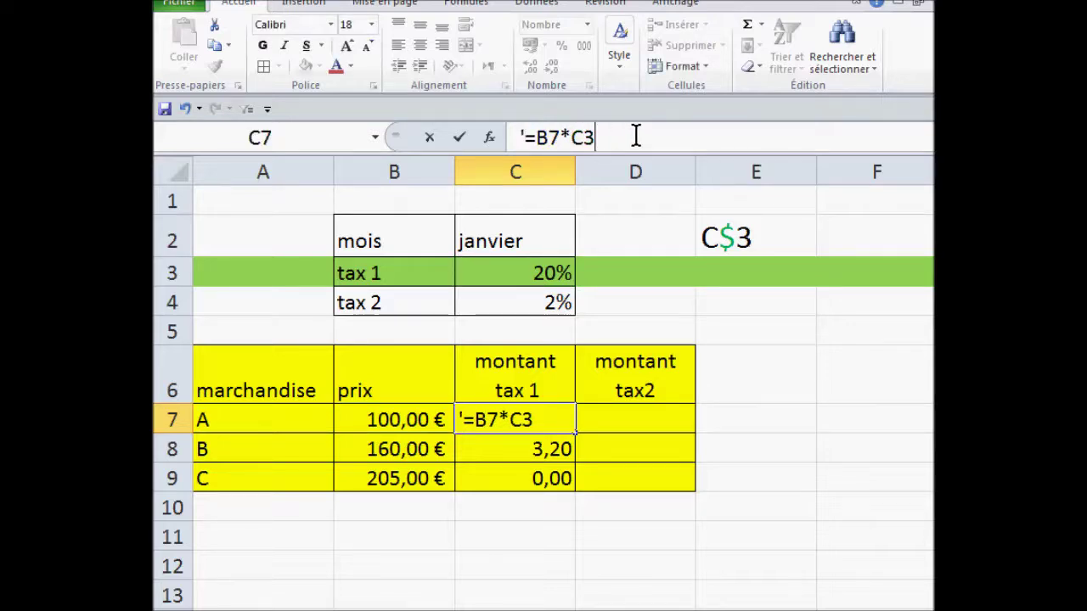
type("  et svp la")
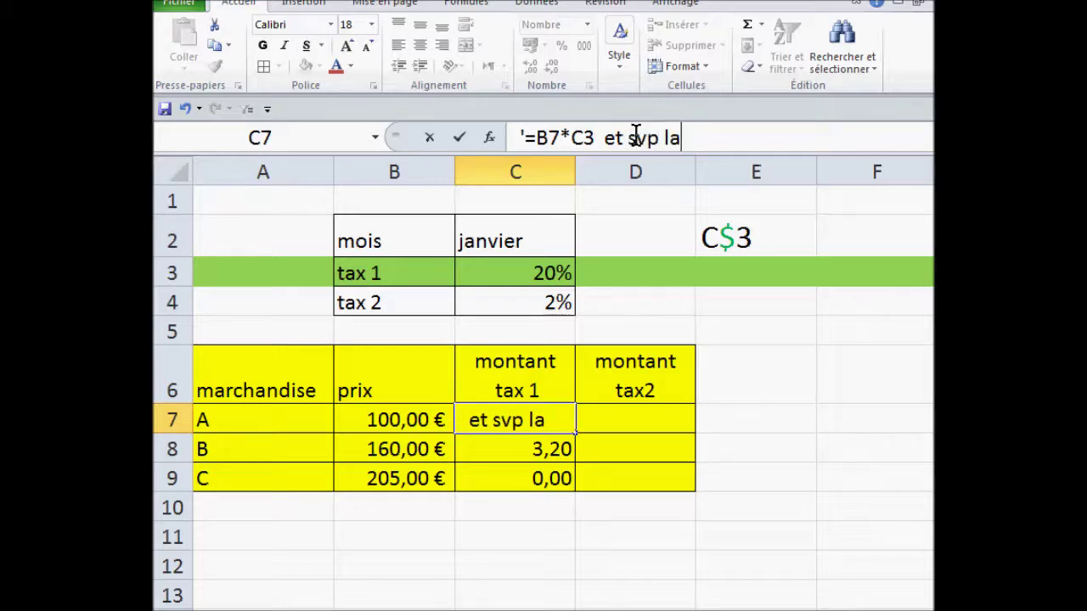
type(" ligne ")
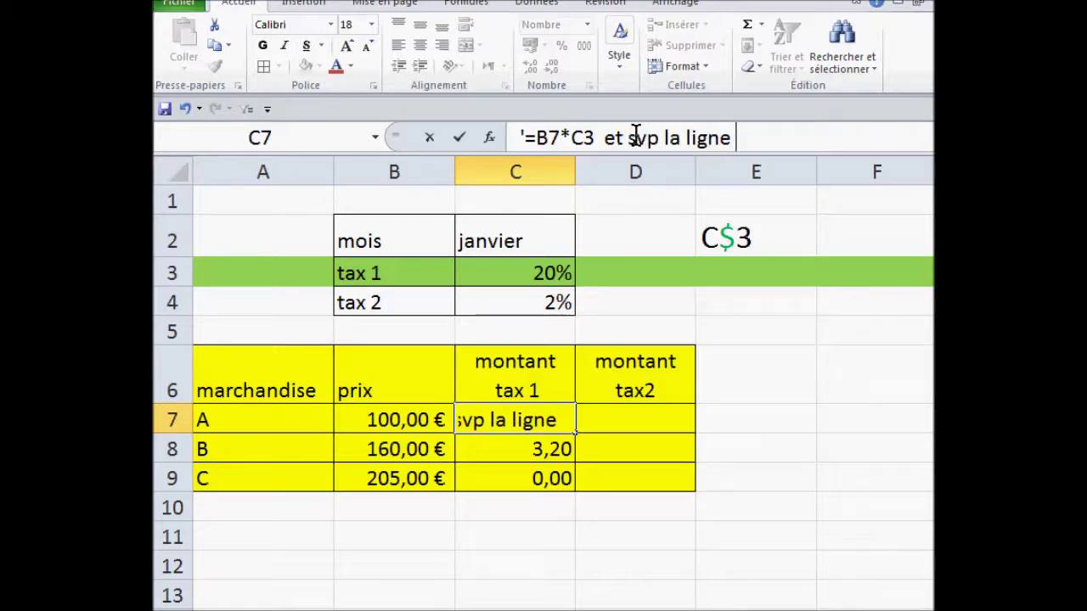
type("3 rester ")
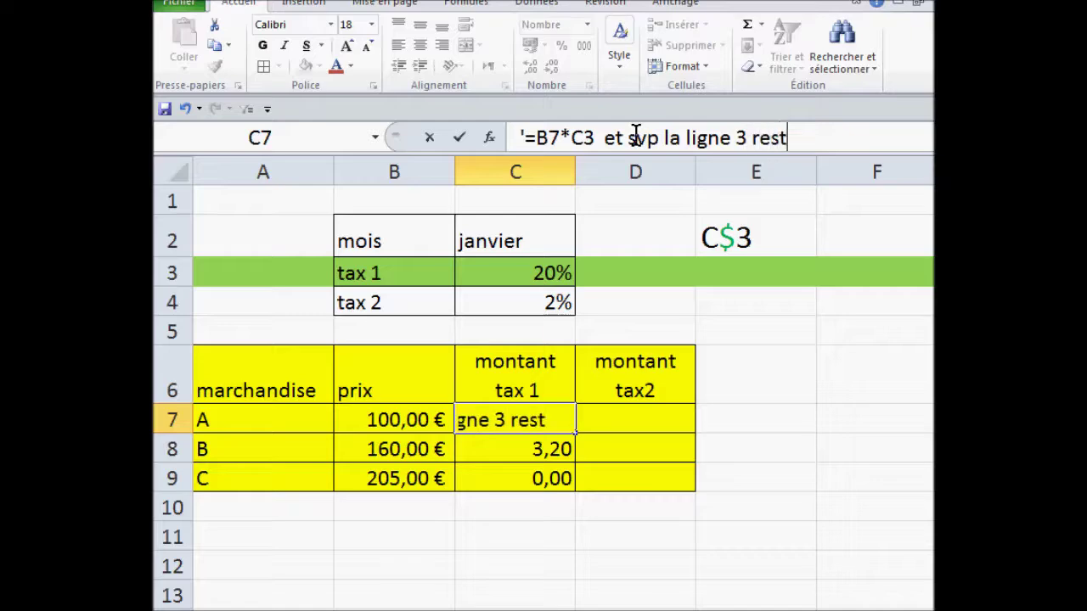
type("m")
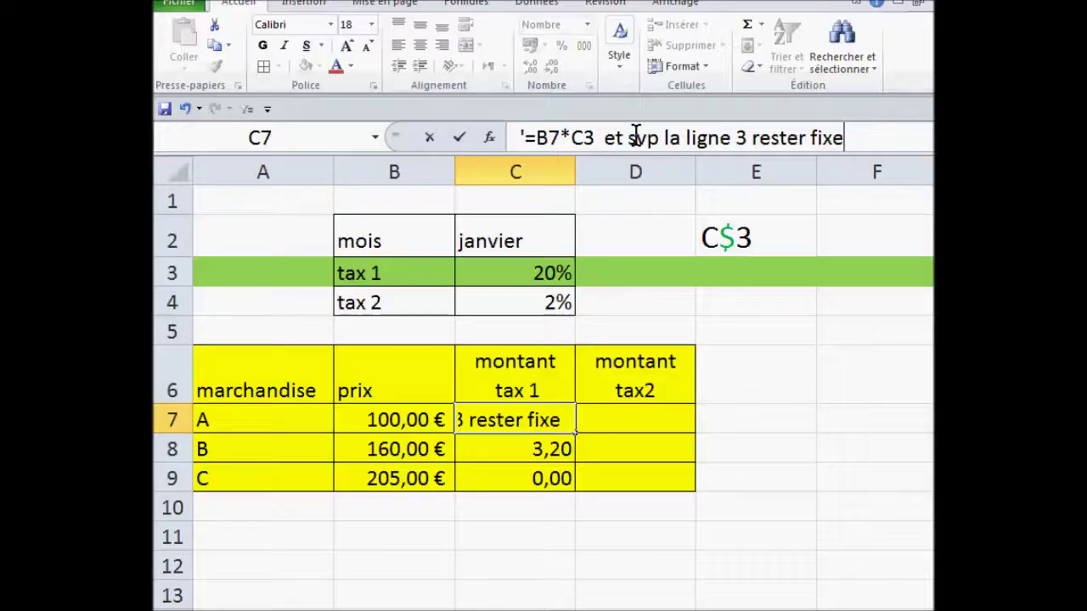
type("!!!!")
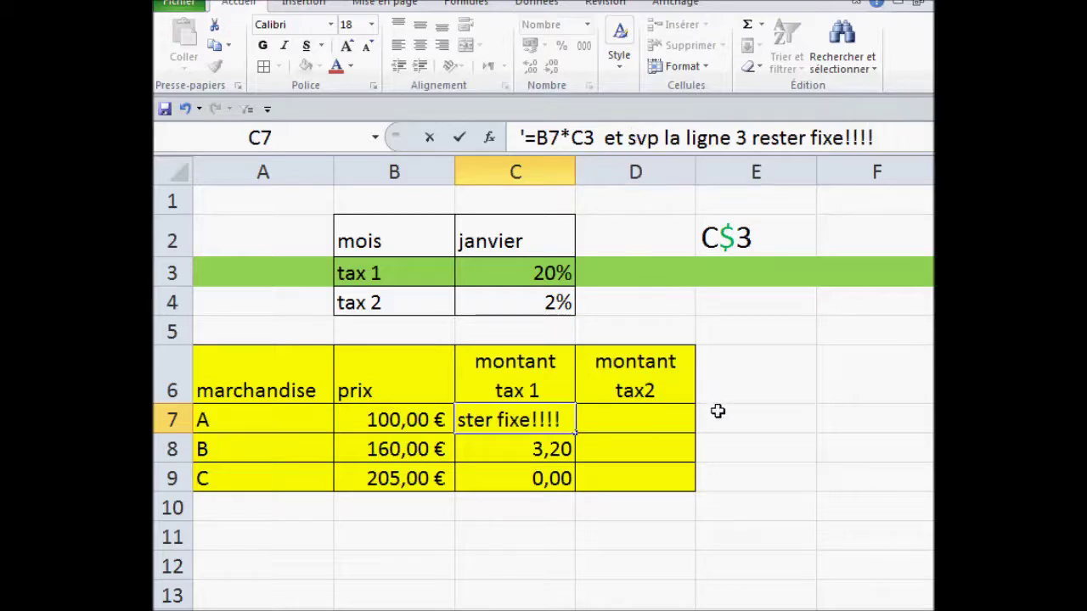
left_click(773, 453)
Replace the explanatory text in C7 with a formula multiplying the price in B7 by the tax 1 rate, =B7*C3
left_click(514, 420)
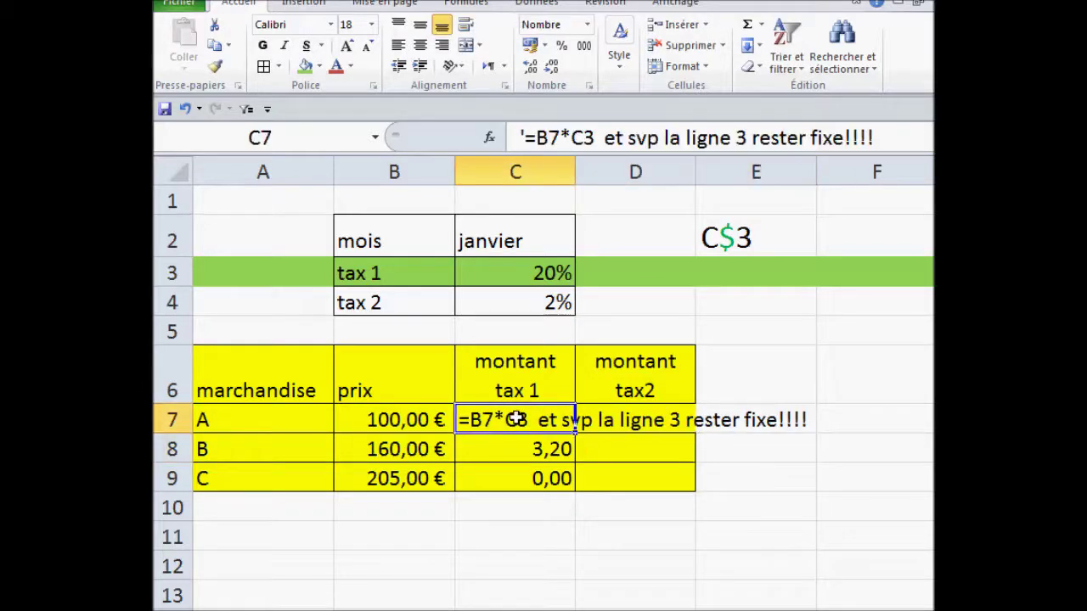
left_click_drag(518, 138, 893, 133)
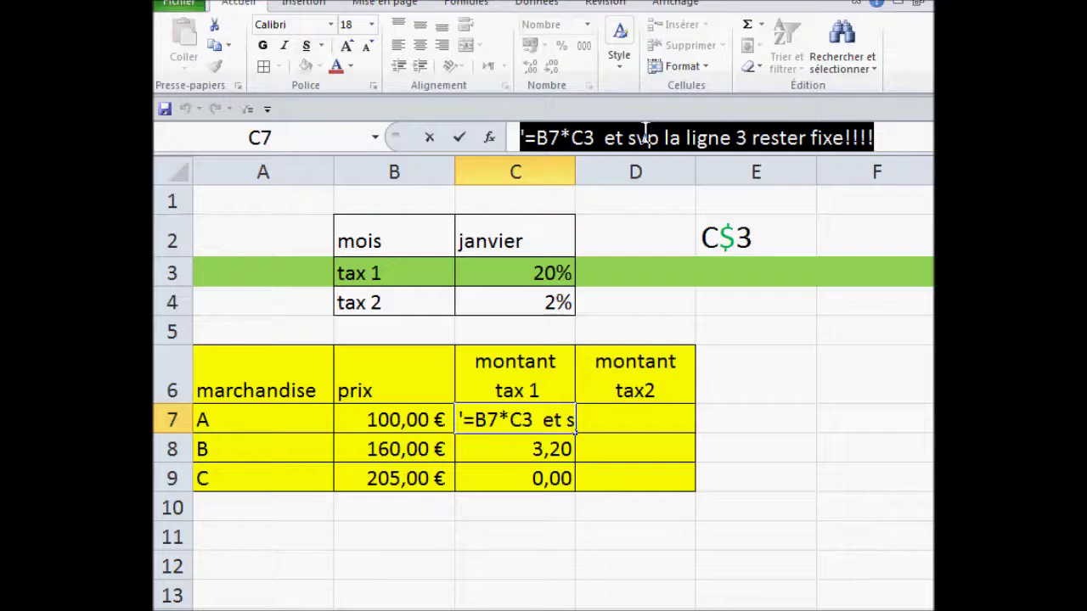
key("Escape")
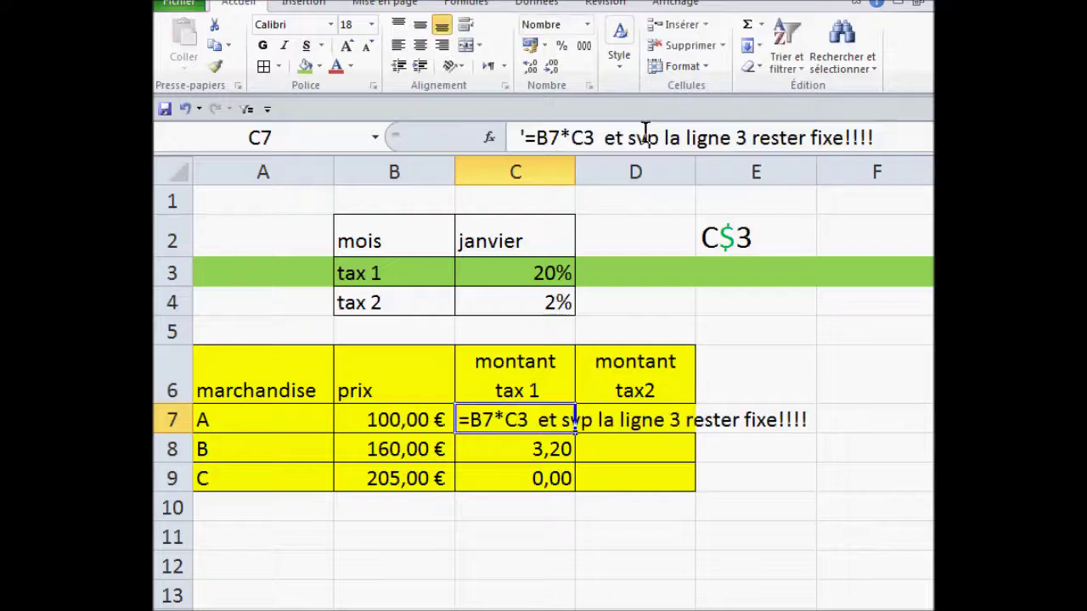
left_click(517, 134)
left_click_drag(517, 134, 908, 129)
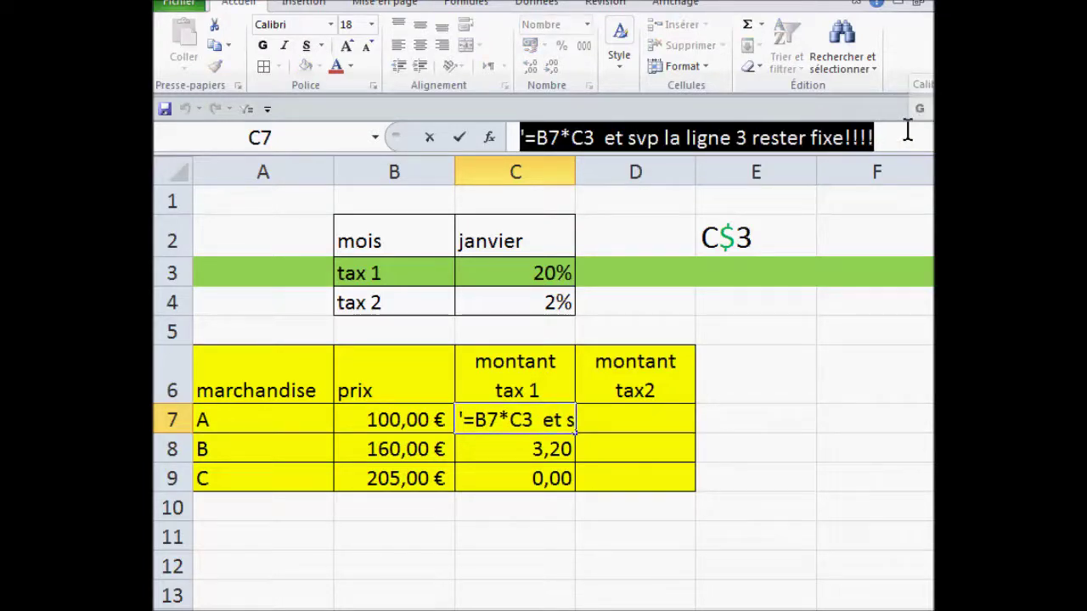
key("Delete")
type("=")
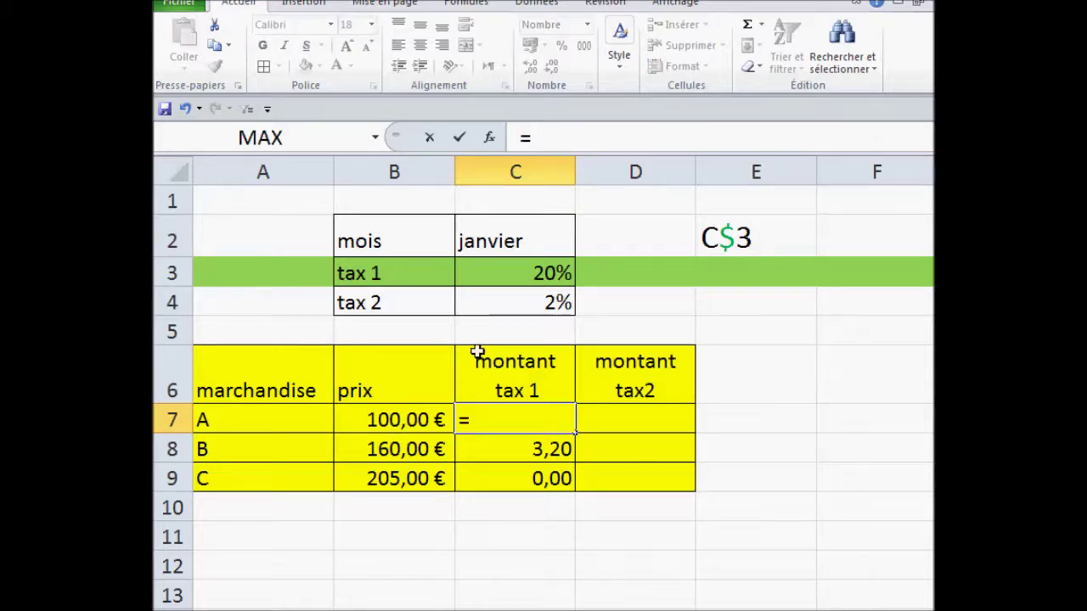
left_click(389, 420)
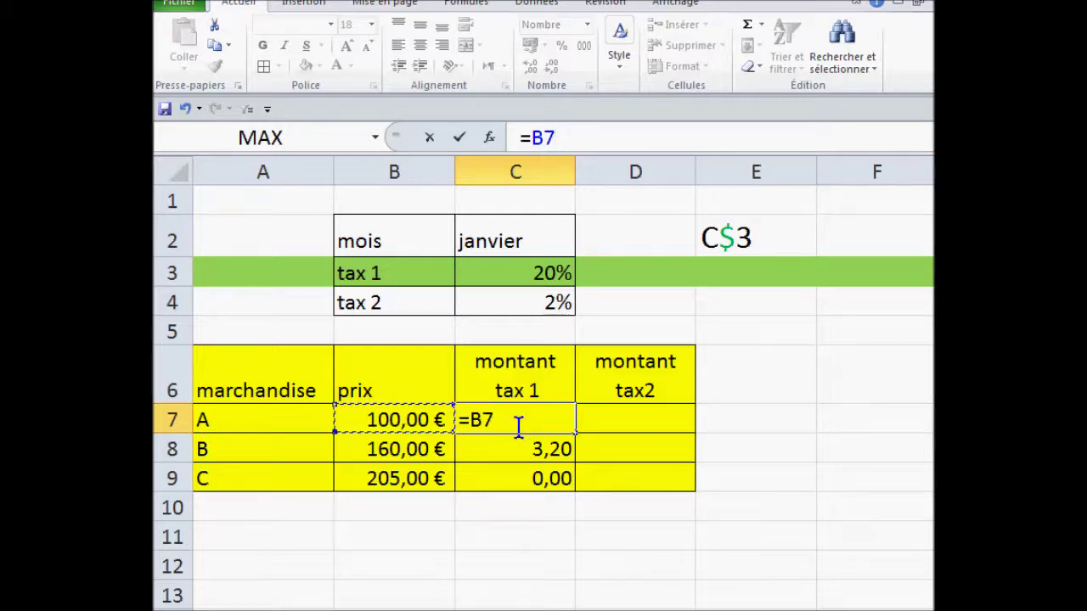
type("*")
left_click(527, 274)
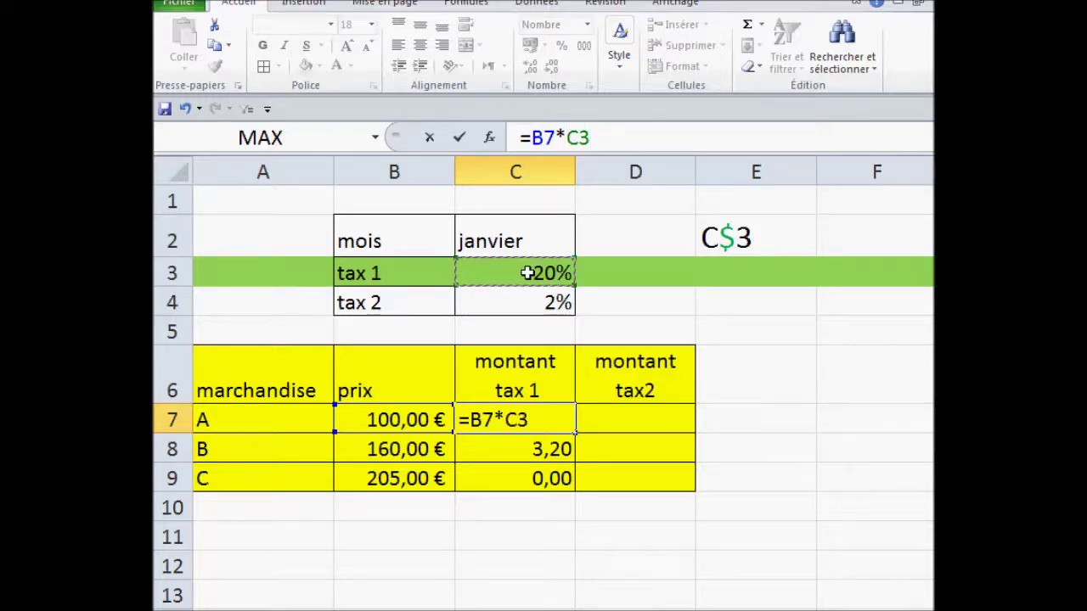
Fix row 3 in C7's tax reference so the formula reads =B7*C$3, and fill it down through C9
left_click(519, 418)
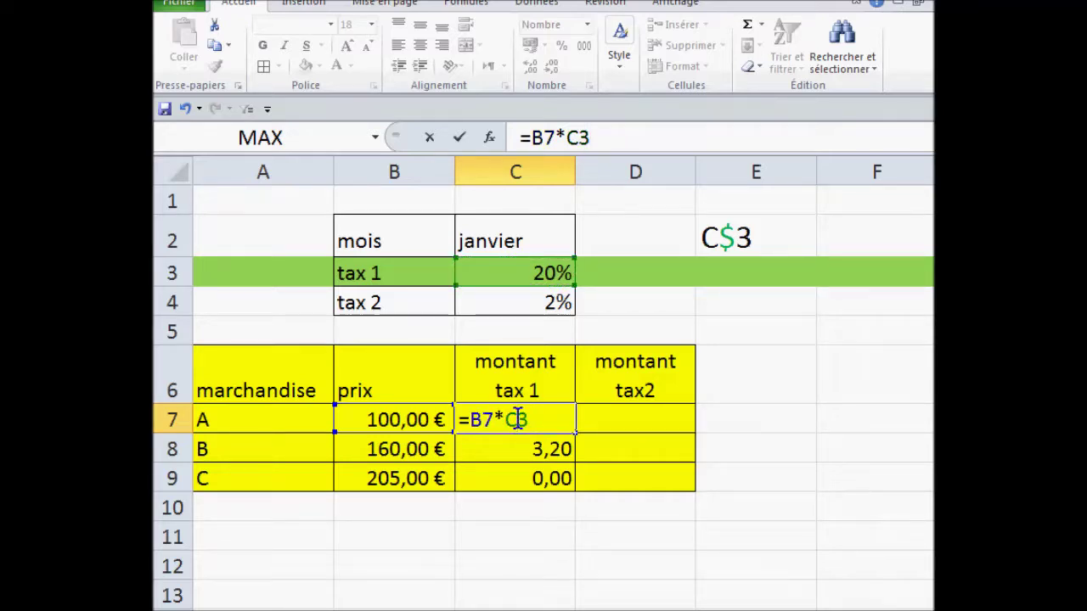
left_click(517, 420)
type("$")
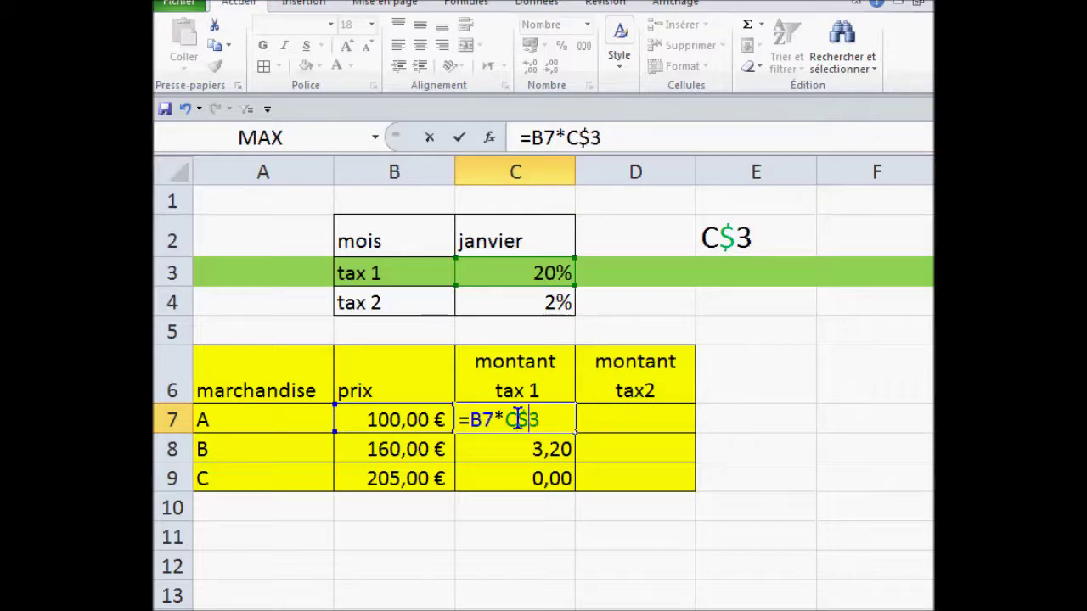
left_click(579, 137)
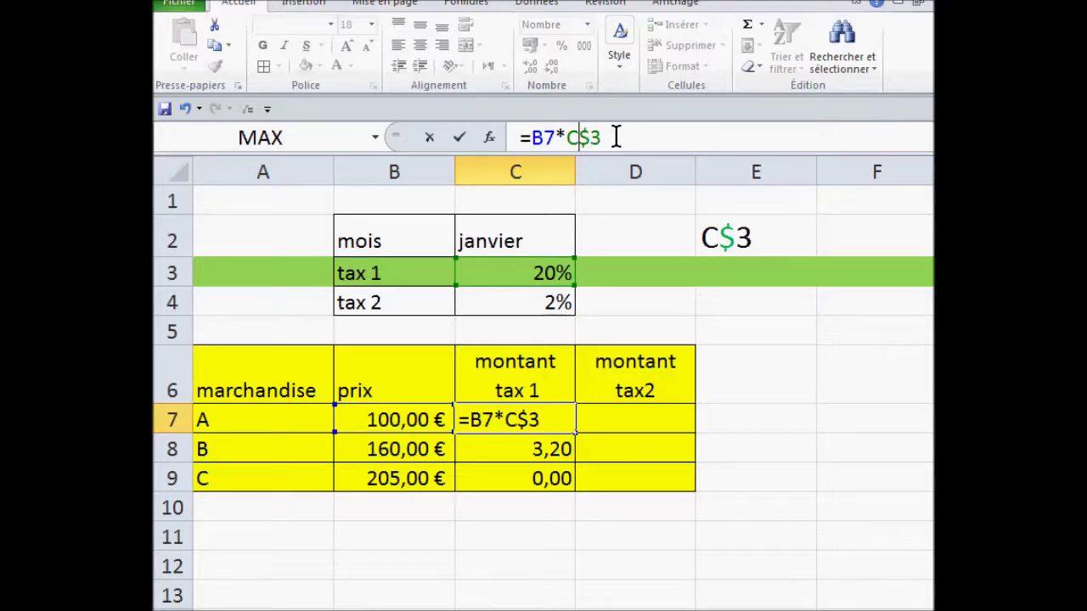
key("Return")
left_click(526, 415)
left_click_drag(575, 433, 577, 487)
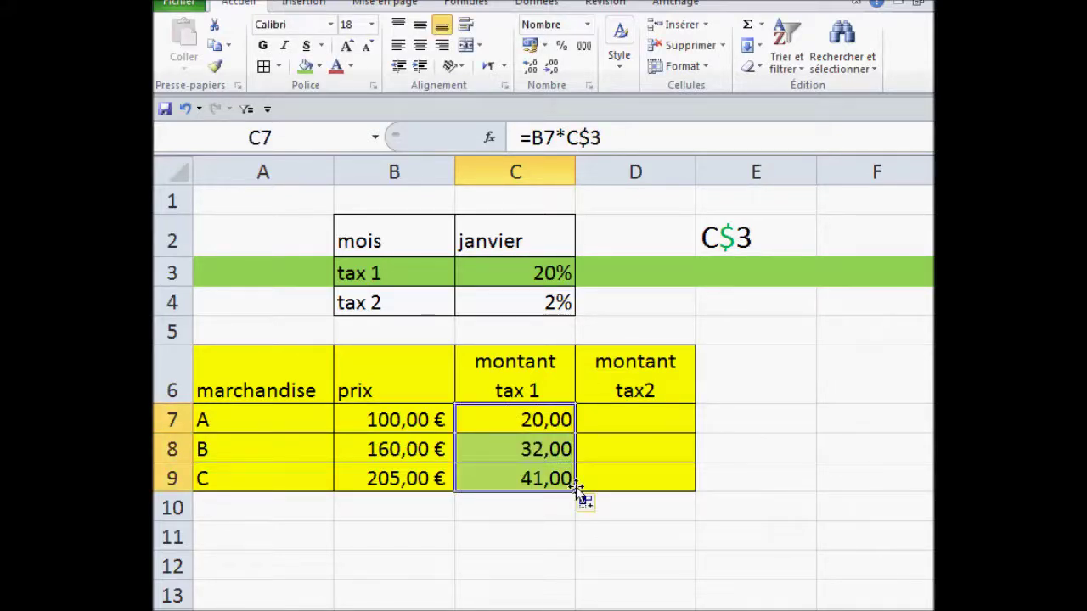
Set the price of merchandise C in B9 to 400 and check the formula in C7
left_click(371, 477)
type("400")
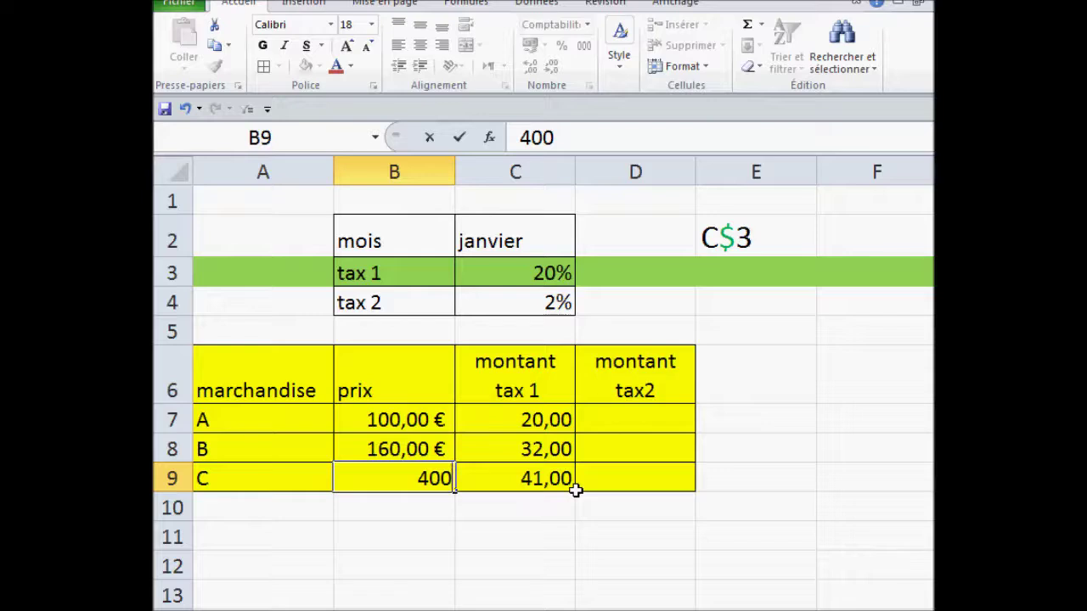
key("Return")
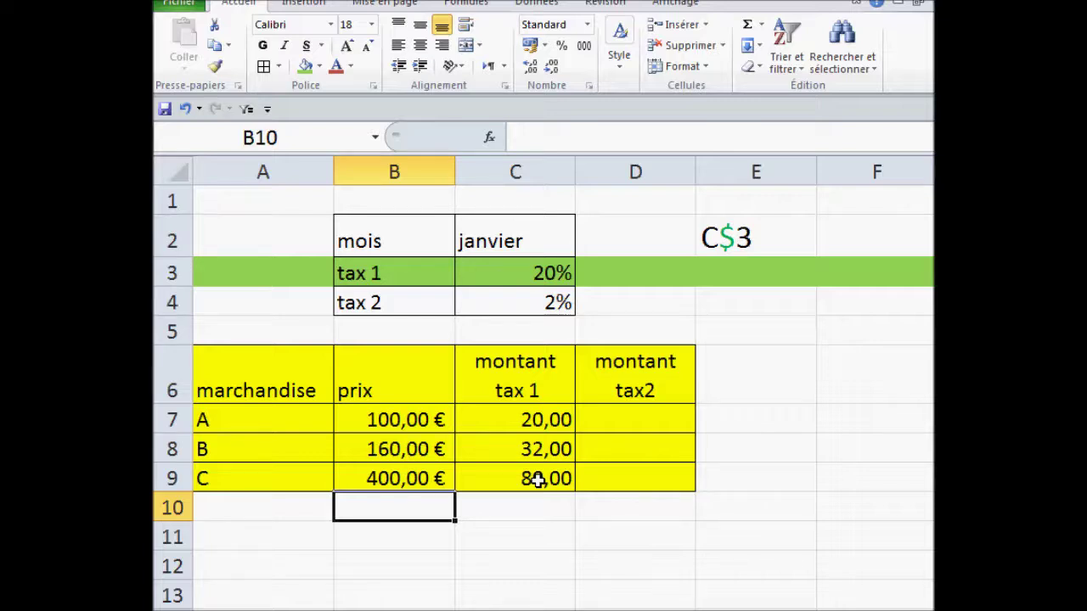
left_click(529, 418)
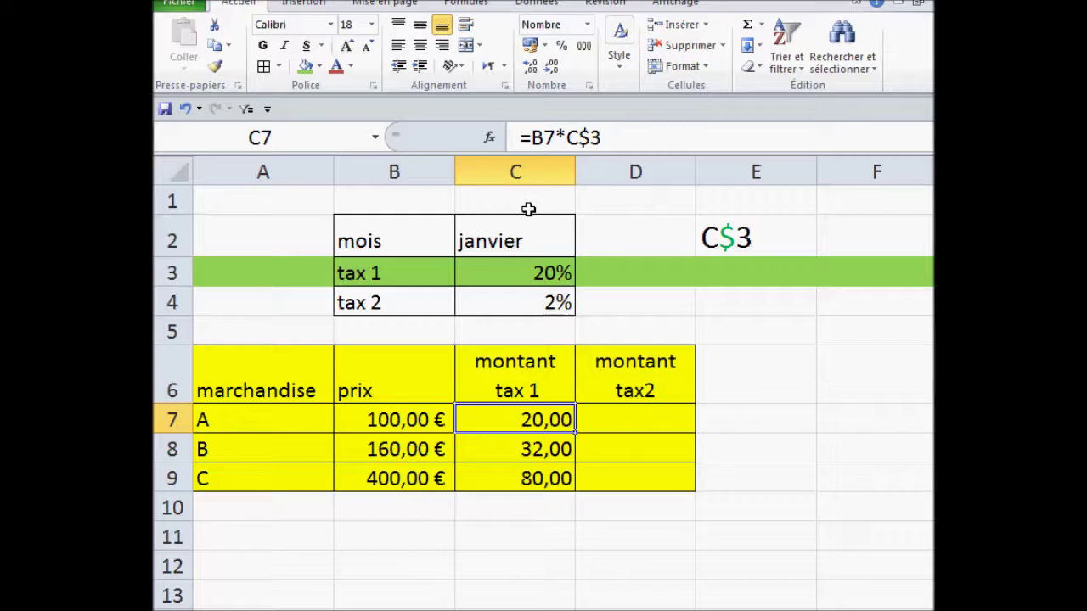
Write the temporary note "F4 du clavier" in C11 and clear it again
left_click(510, 543)
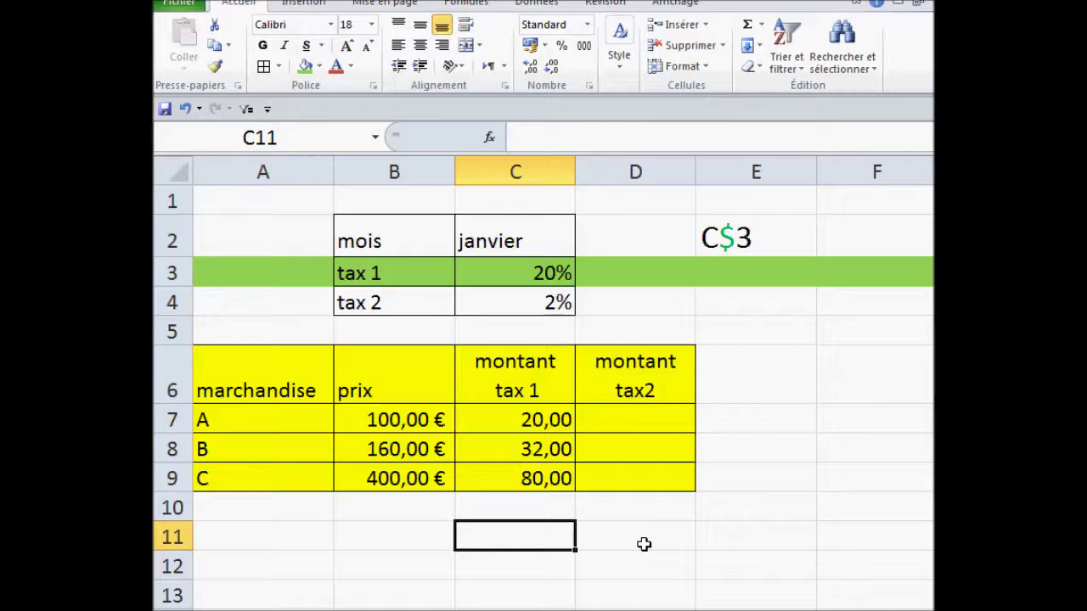
type("F4 d")
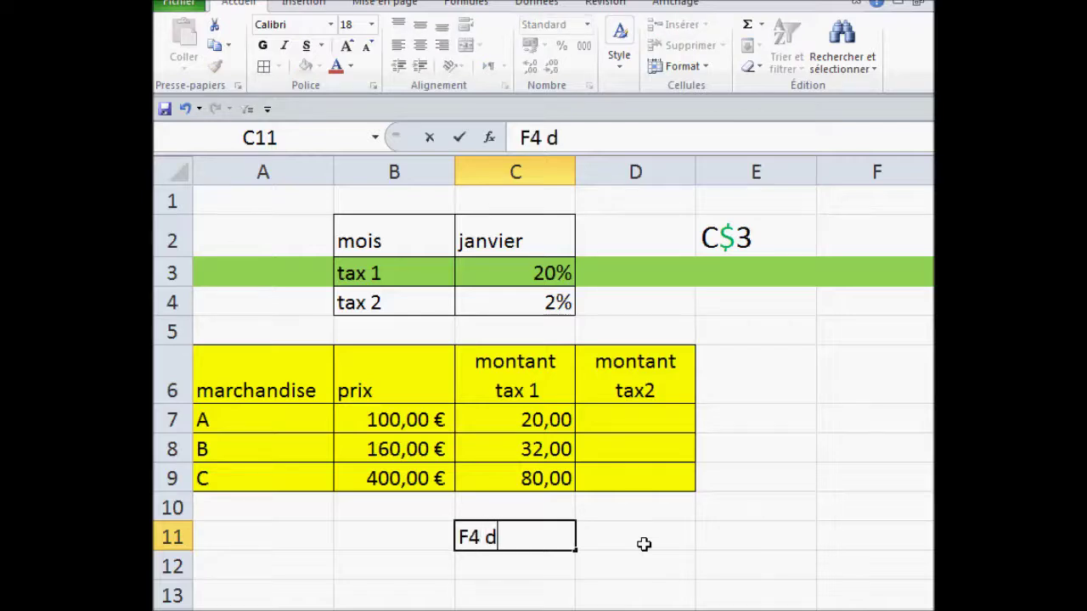
type("u clavier")
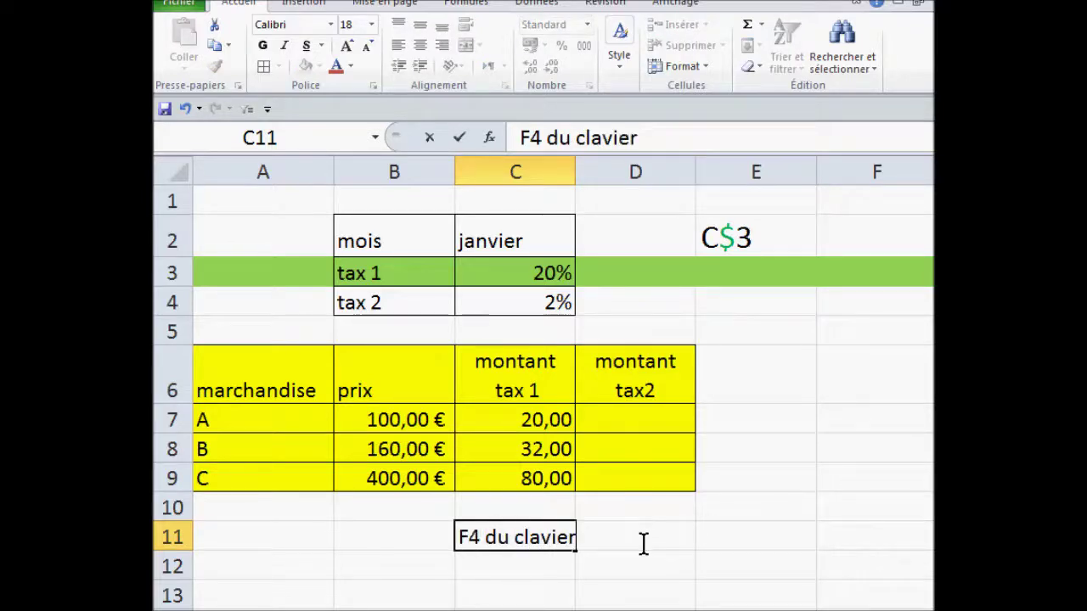
left_click(649, 563)
left_click(504, 543)
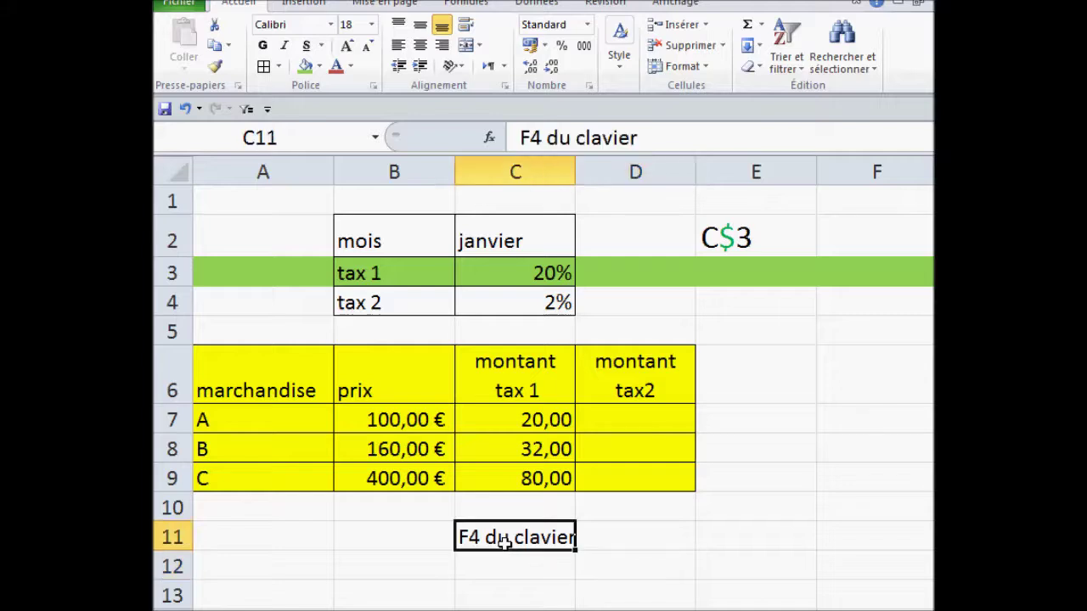
key("Delete")
Clear the tax 1 amounts in C7 through C9
left_click(517, 419)
left_click_drag(517, 420, 518, 474)
key("Delete")
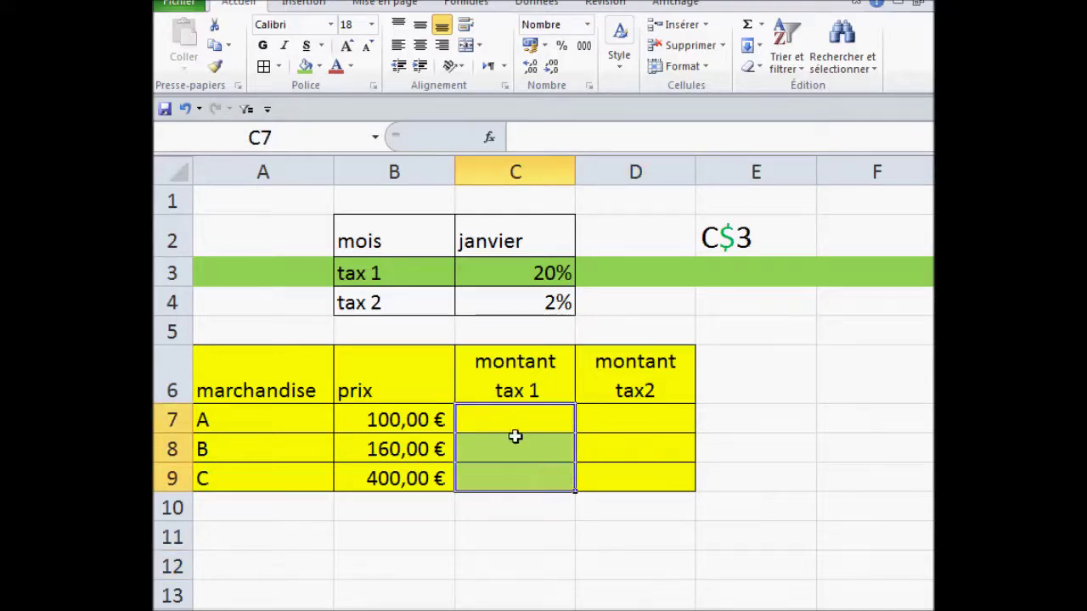
Write the formula =B7*C3 in C7 and convert its tax rate reference to the absolute form $C$3
left_click(508, 418)
type("=")
left_click(399, 418)
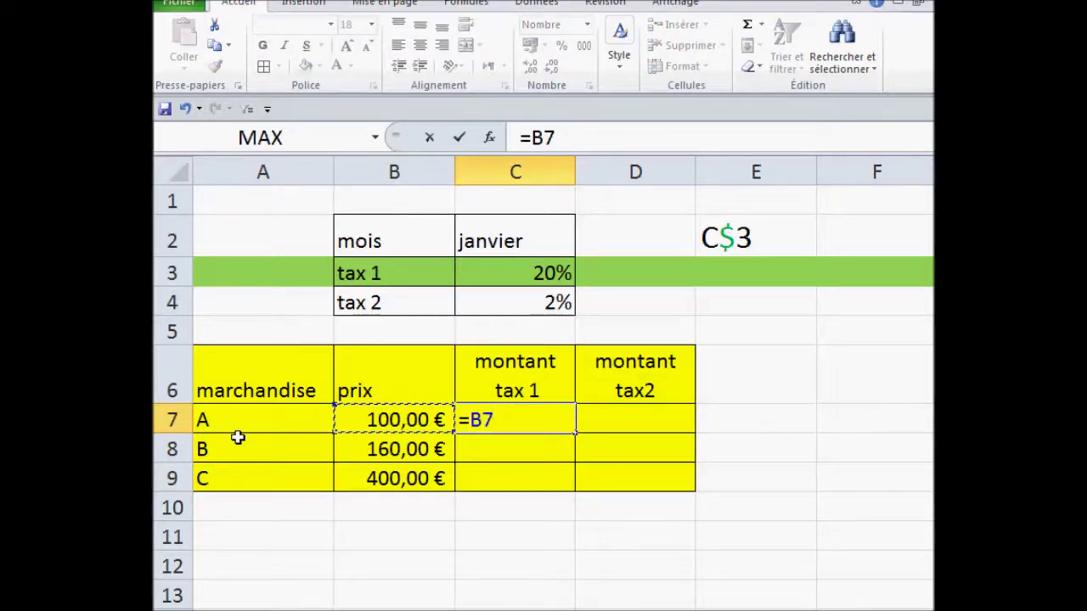
type("*")
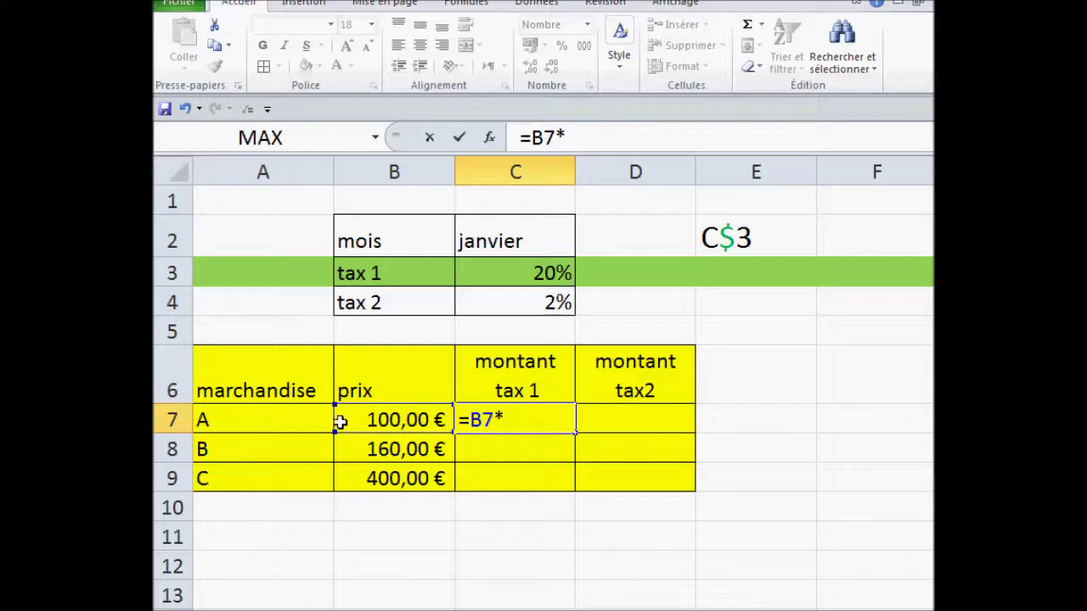
left_click(503, 278)
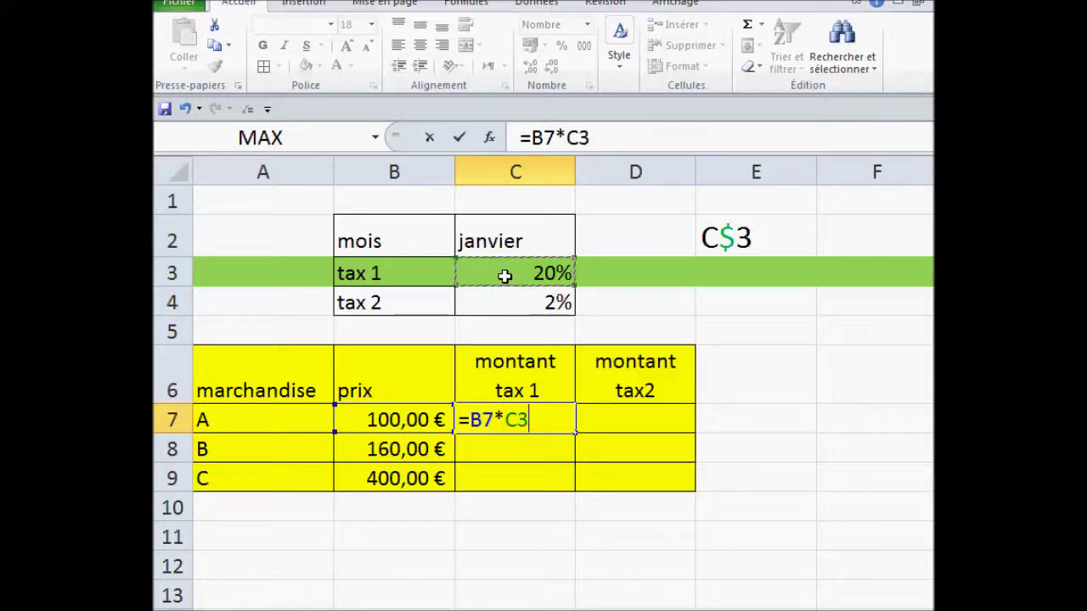
left_click(577, 136)
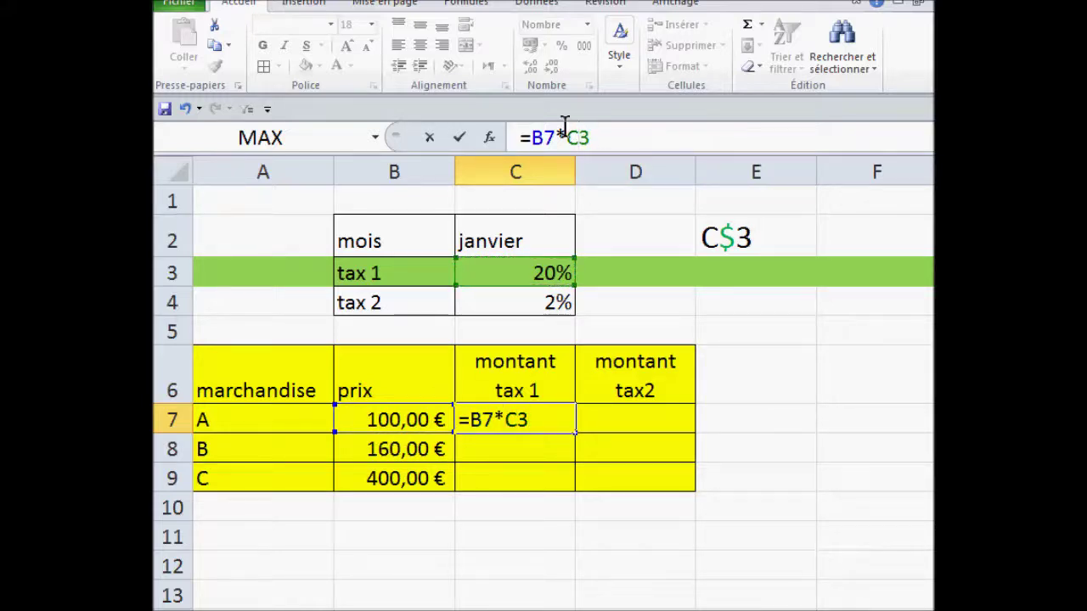
double_click(577, 136)
left_click(577, 137)
key("F4")
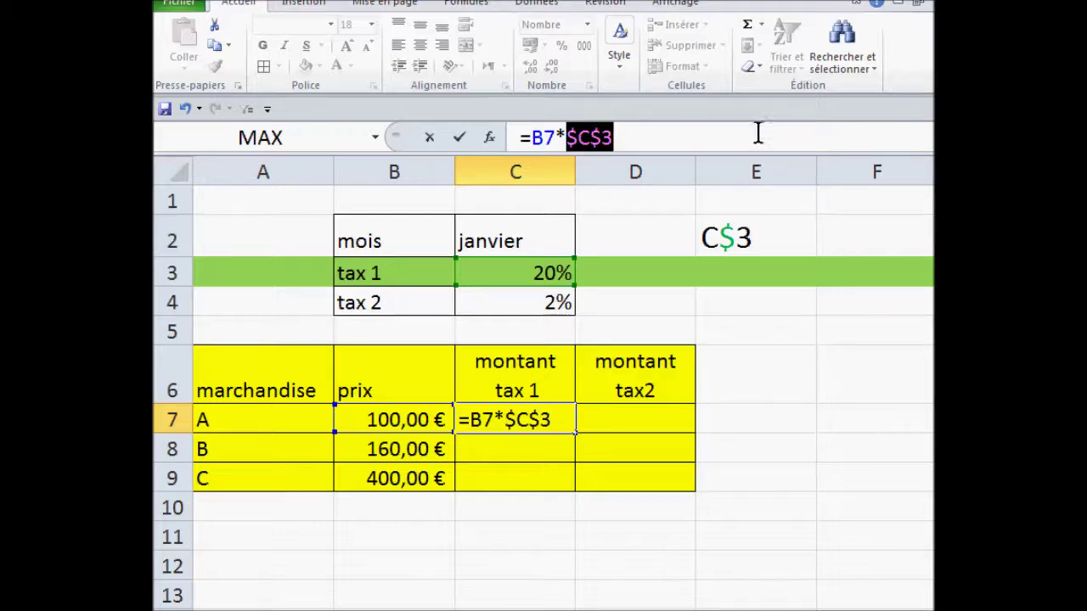
Switch C7's tax reference to the mixed form C$3, confirm =B7*C$3, and fill the formula down through C9
left_click(635, 131)
mouse_move(594, 138)
left_mouse_down()
mouse_move(613, 138)
mouse_move(565, 137)
mouse_move(579, 136)
left_mouse_up()
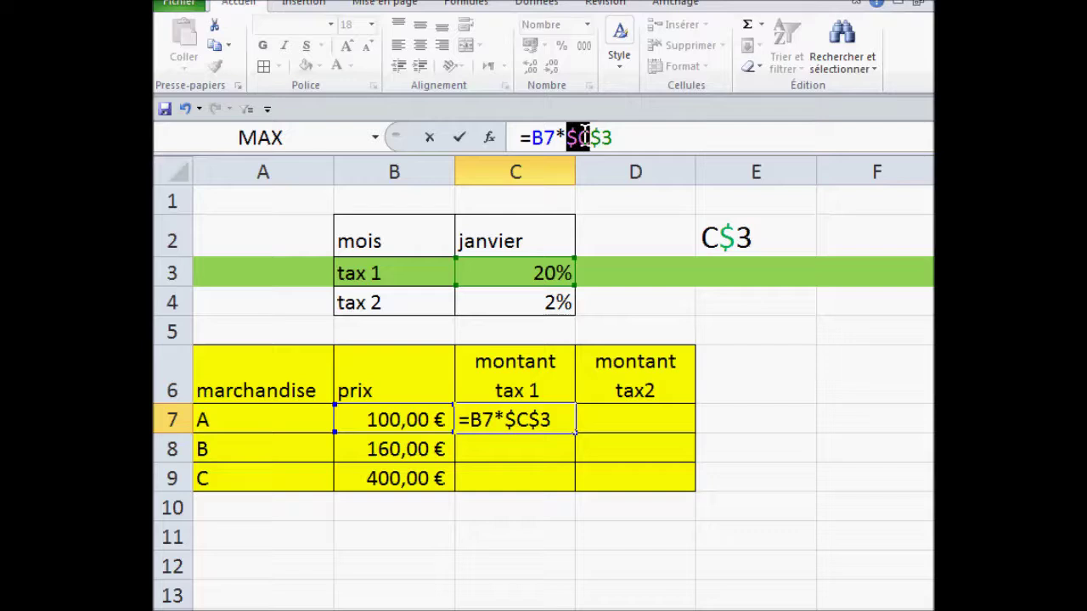
left_click(619, 135)
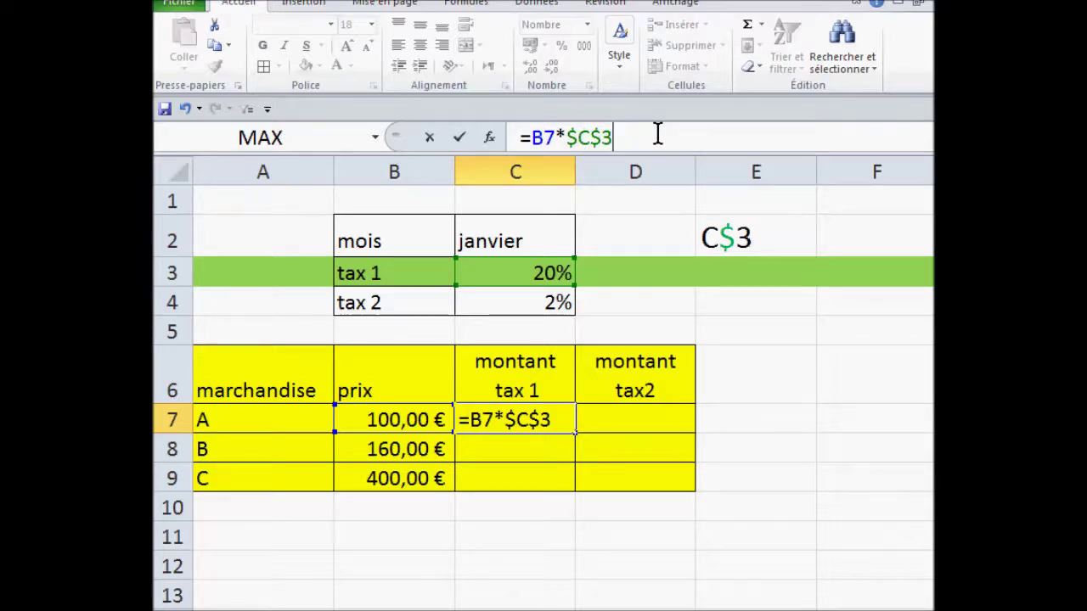
key("F4")
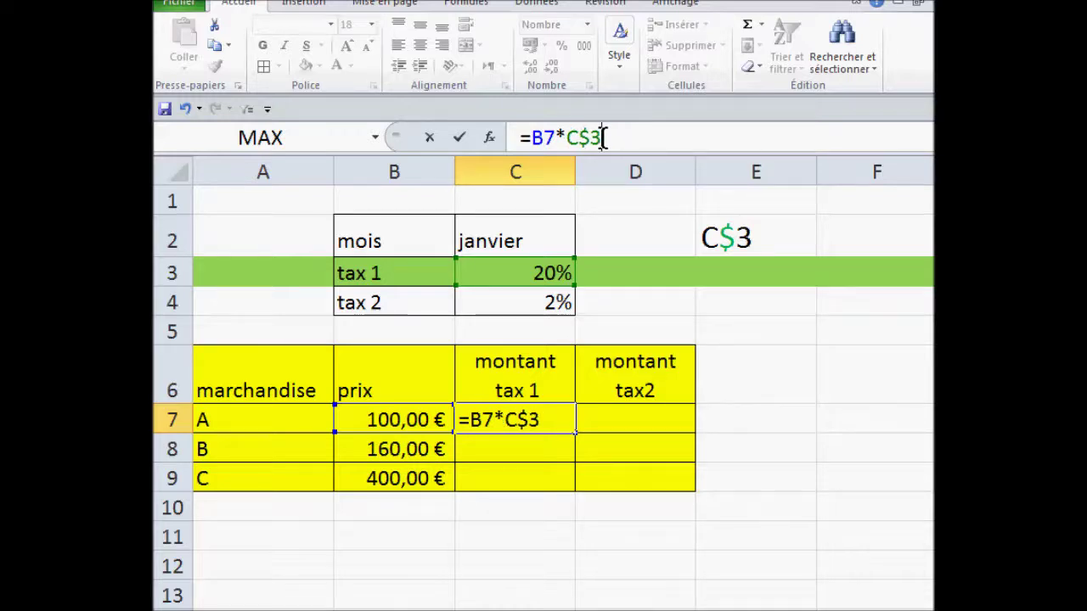
left_click_drag(585, 136, 603, 137)
key("Return")
left_click(558, 418)
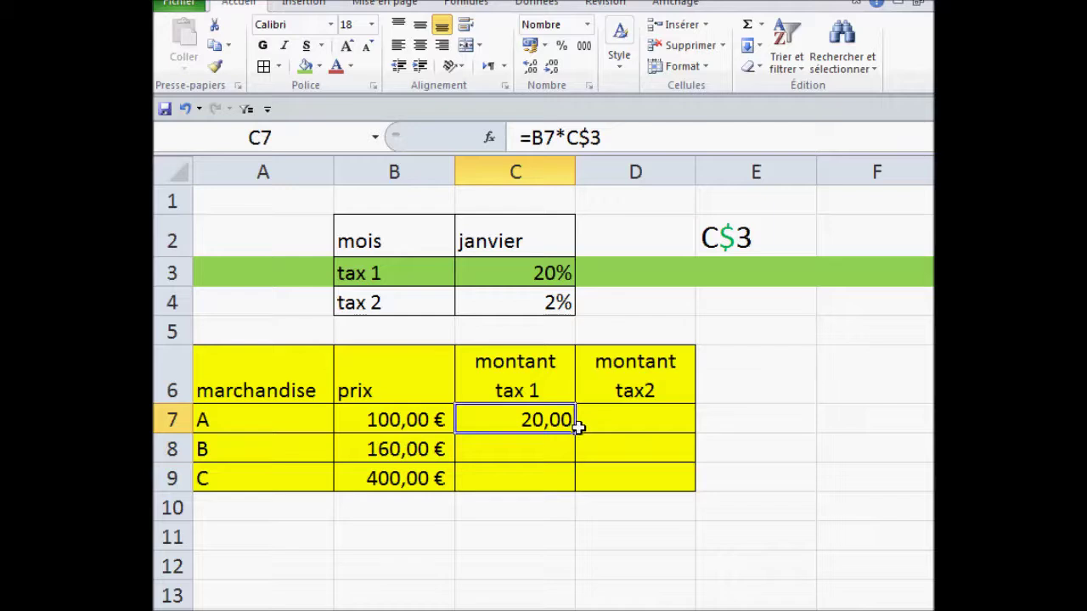
double_click(577, 427)
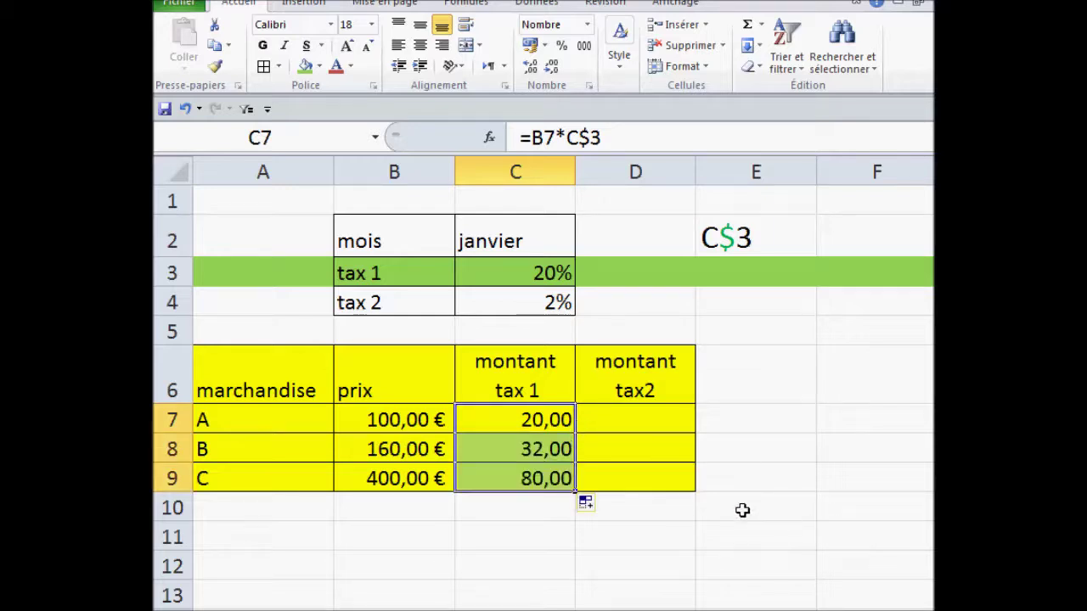
Enter the tax 2 formula =B7*C$4 in D7, with the rate reference in mixed form
left_click(631, 419)
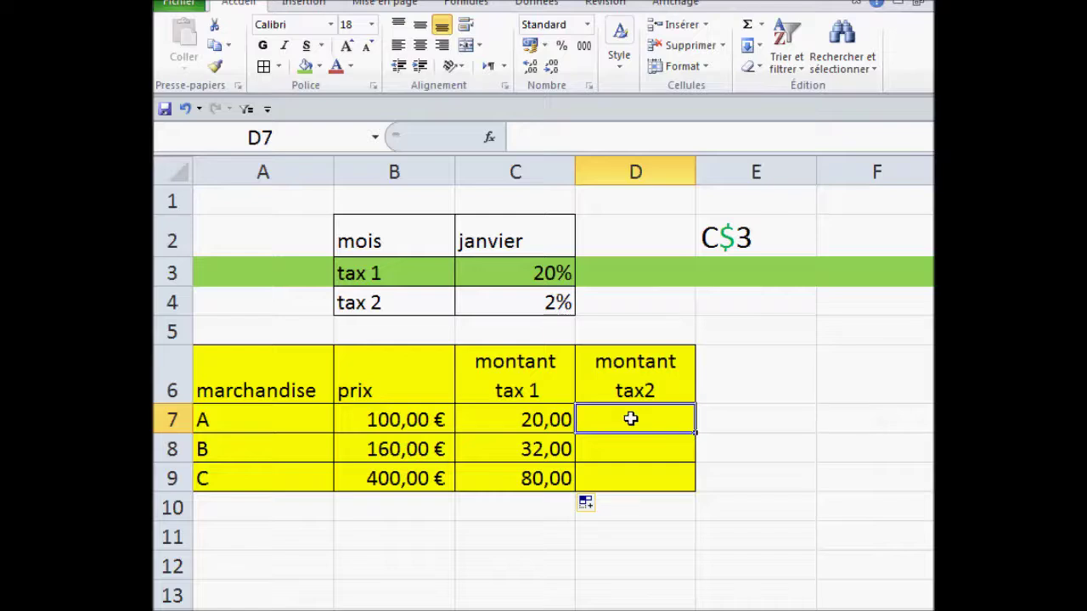
type("=")
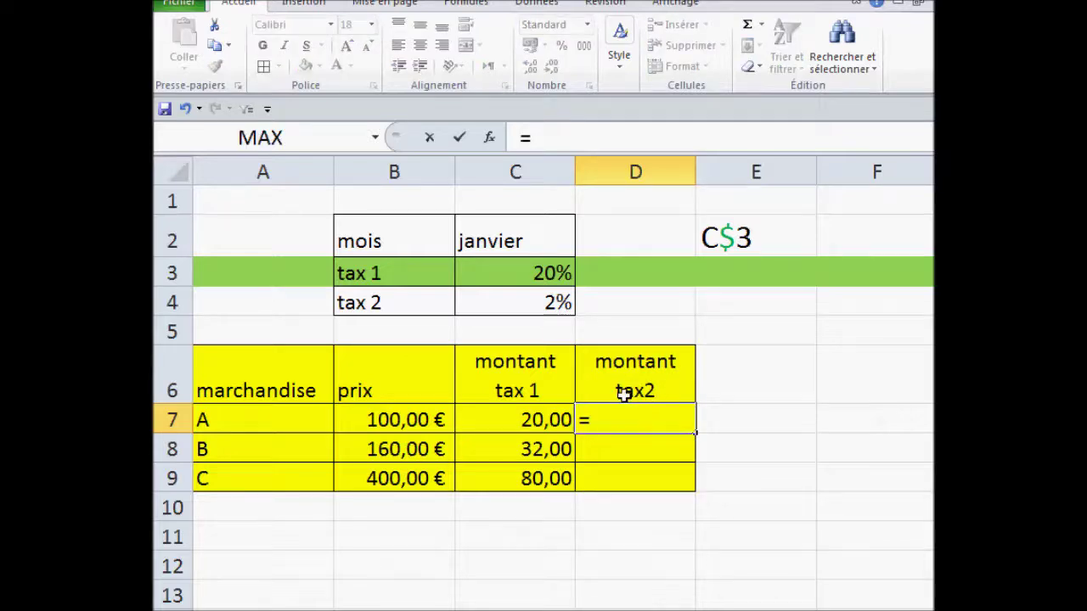
left_click(396, 421)
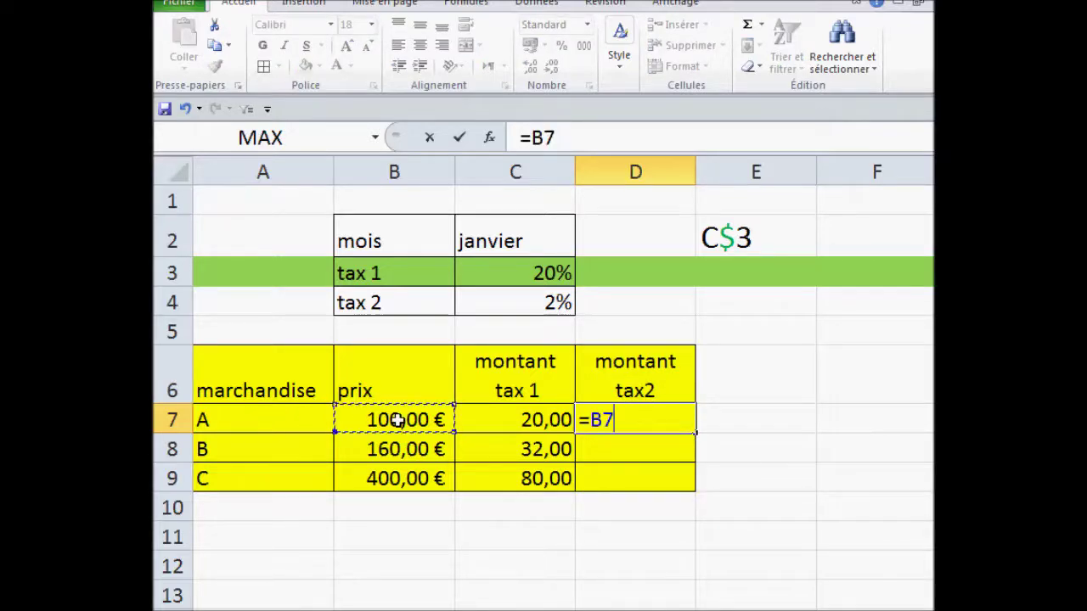
type("*")
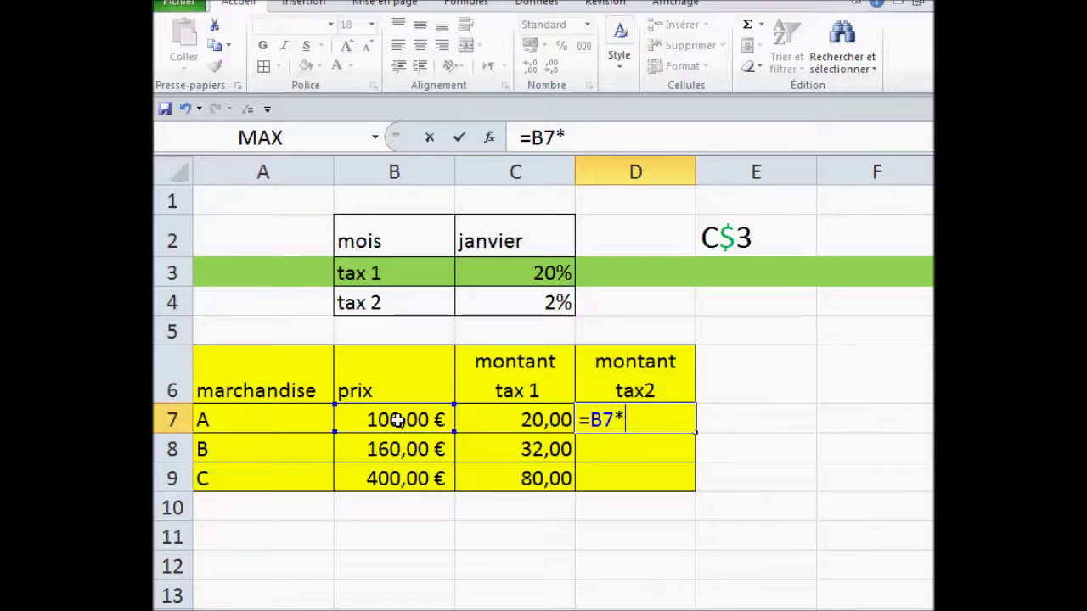
left_click(459, 302)
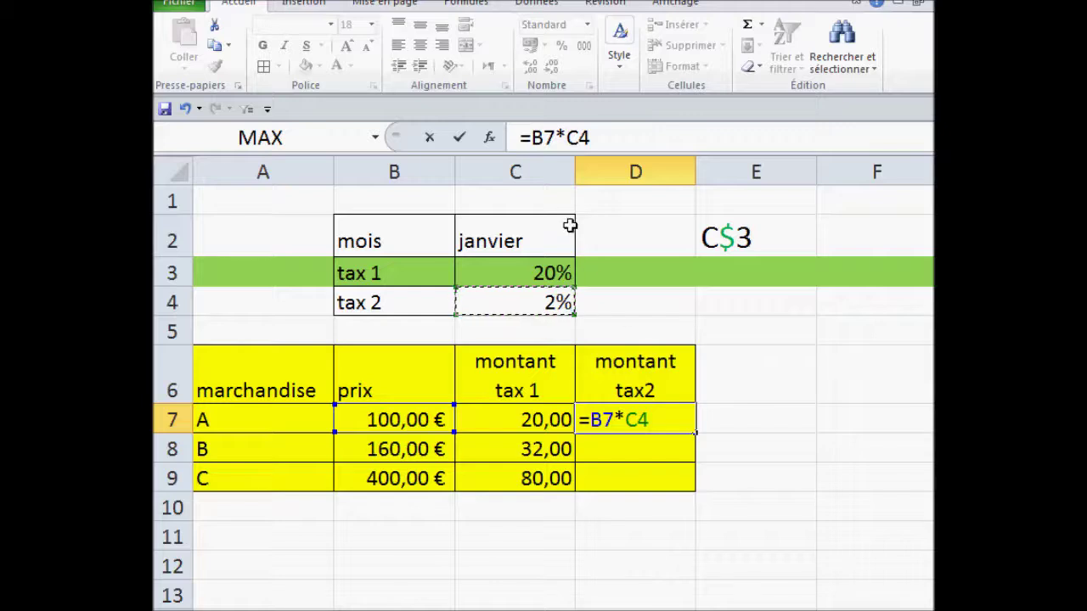
left_click(584, 138)
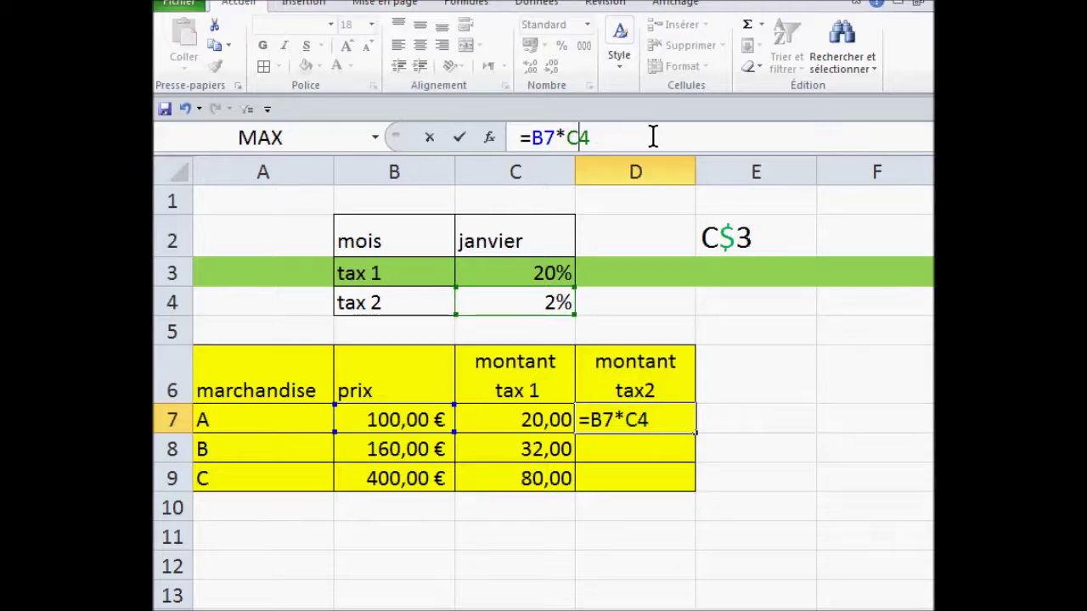
key("F4")
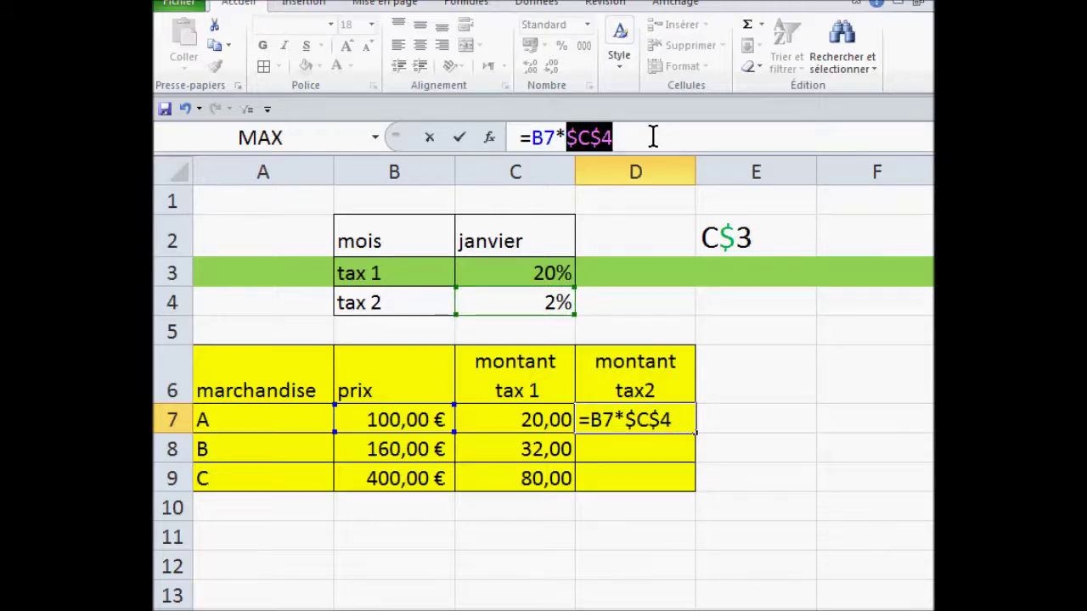
key("F4")
left_click(584, 129)
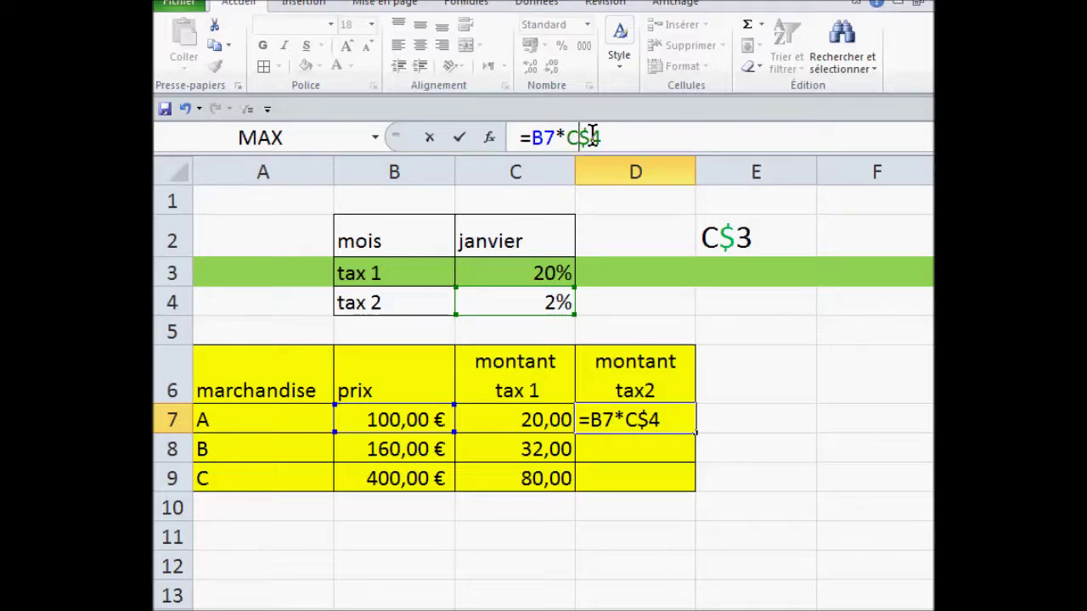
left_click_drag(590, 136, 601, 136)
left_click(636, 137)
key("Return")
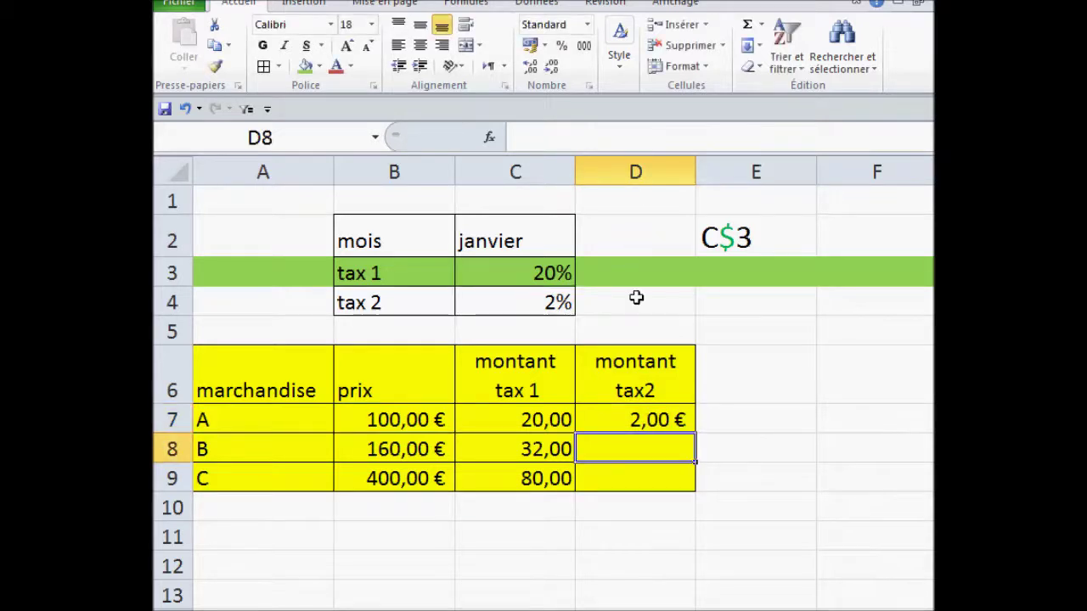
Fill the tax 2 formula from D7 down through D9
left_click(656, 418)
left_click_drag(696, 434, 694, 481)
left_click(734, 547)
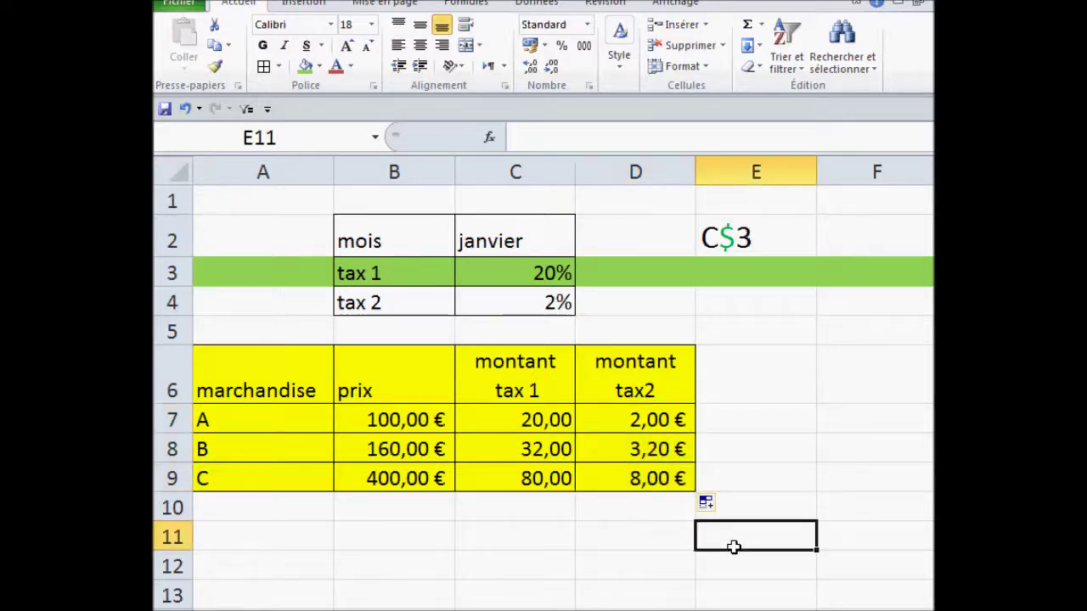
Undo the tax 2 entries and the tax 1 fill, and clear the remaining formula in C7
left_click(665, 558)
key("ctrl+z")
key("ctrl+z")
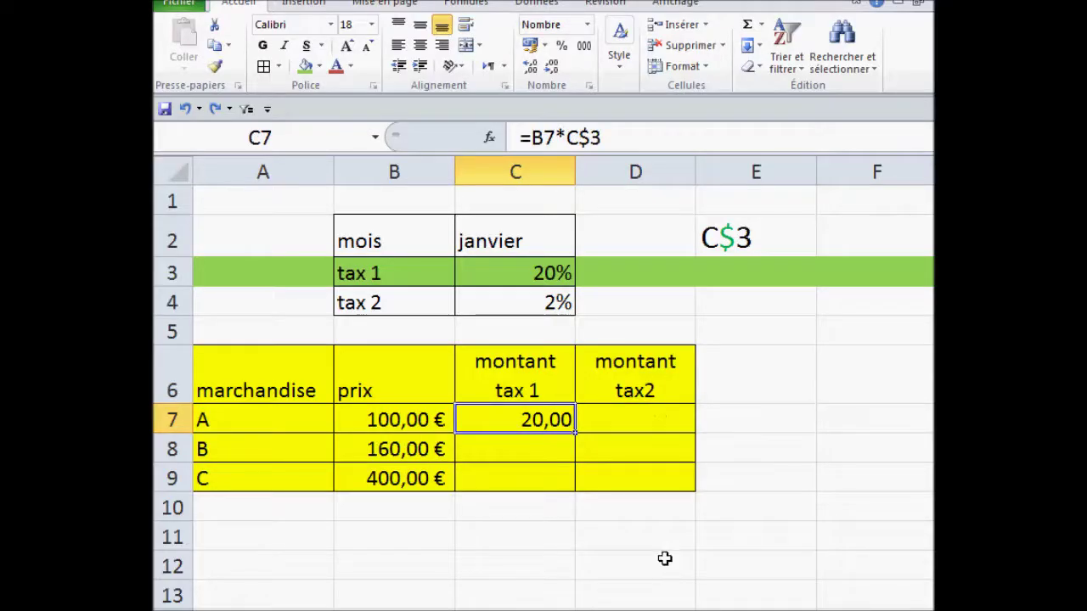
key("Delete")
Enter =B7*C$3 into the whole range C7:C9 at once, making the rate reference mixed
left_click_drag(531, 425, 532, 478)
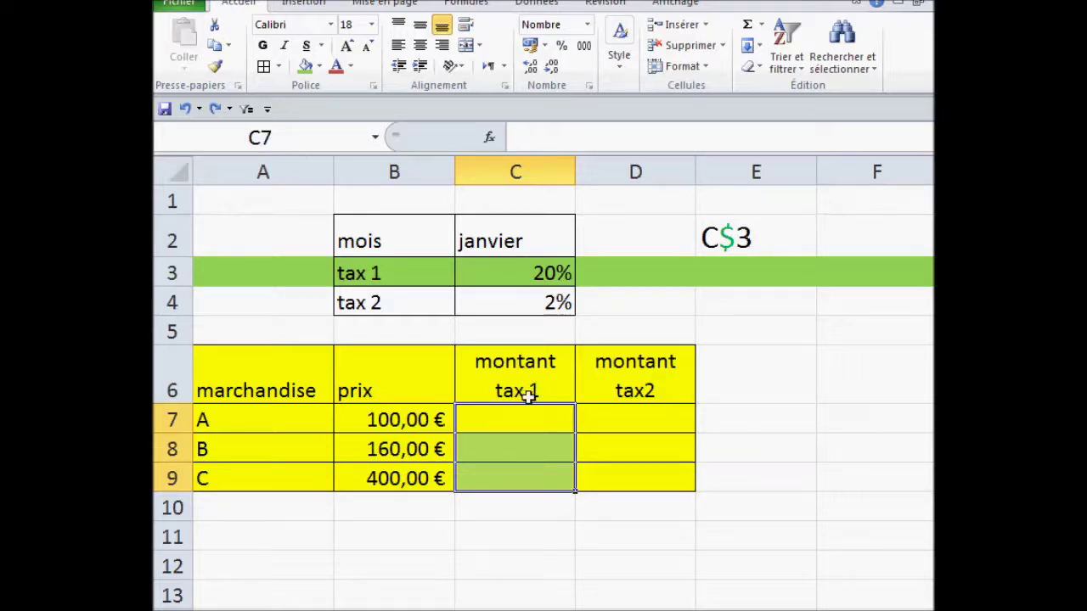
type("=")
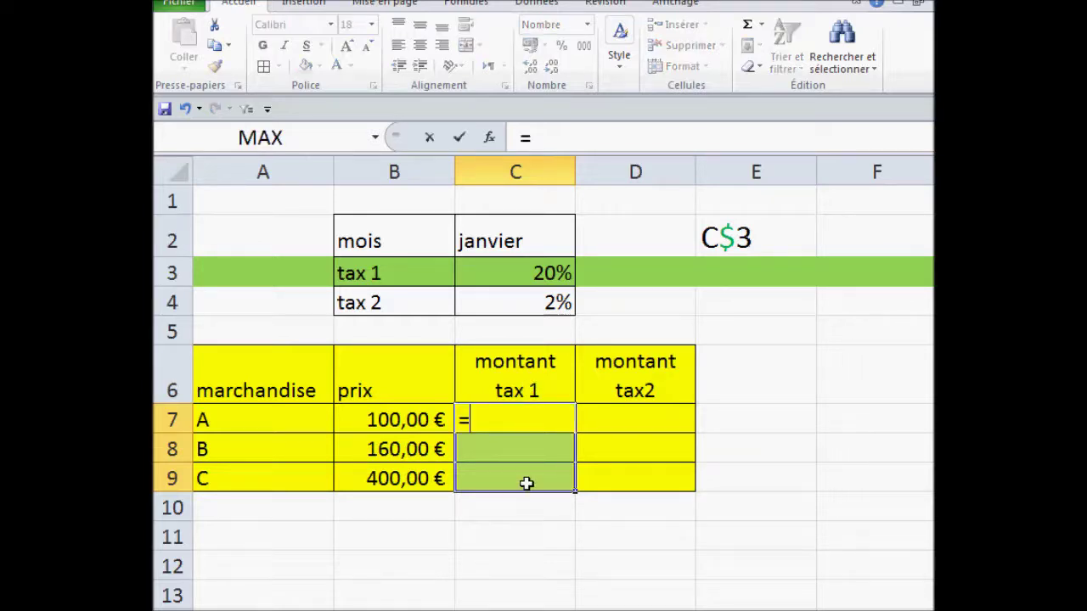
left_click(382, 417)
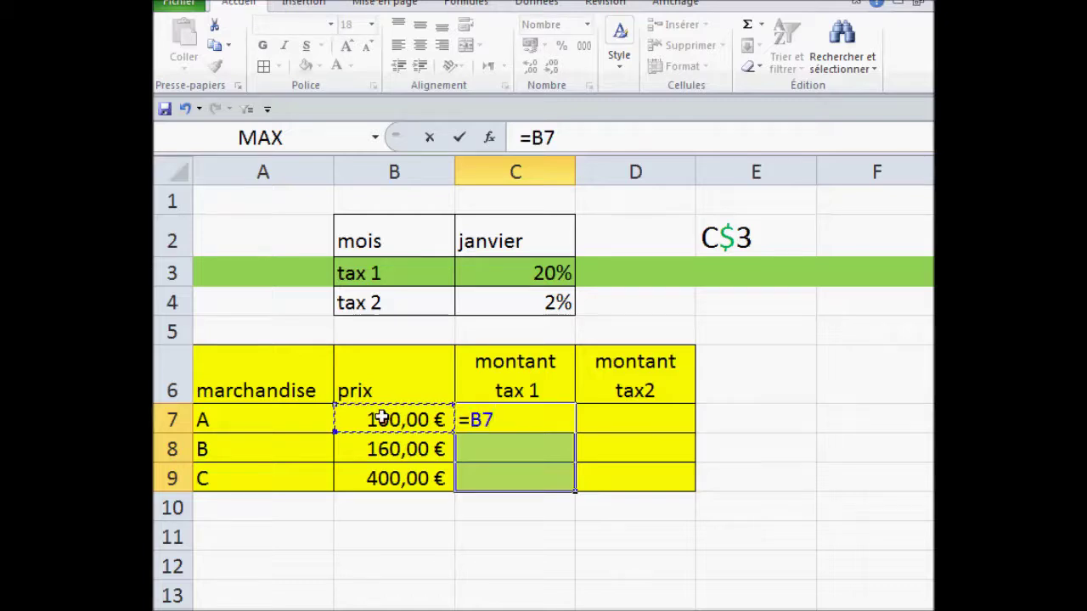
type("*")
left_click(499, 274)
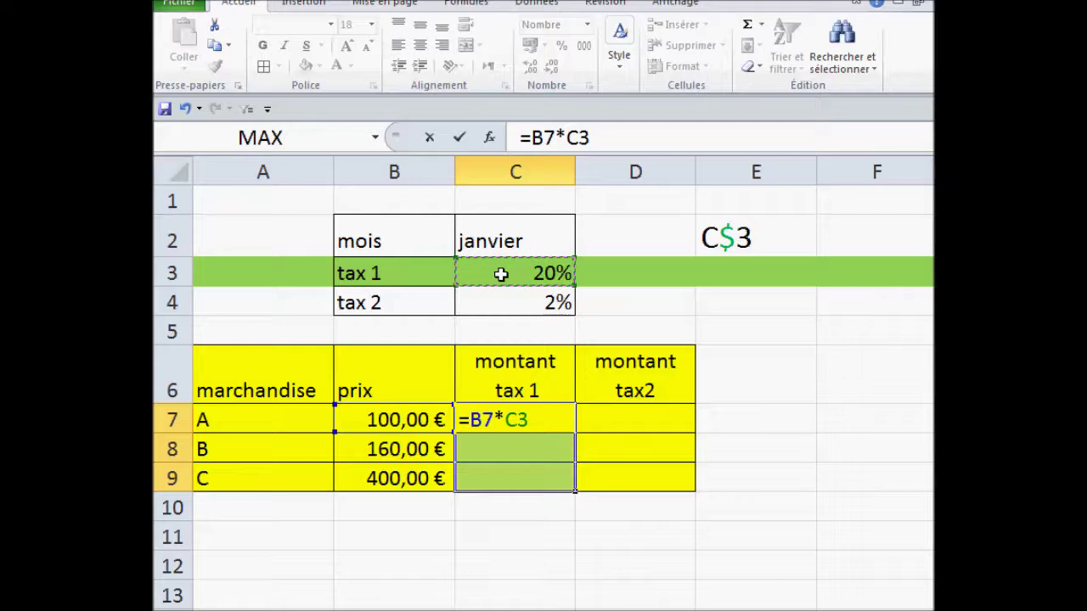
key("F4")
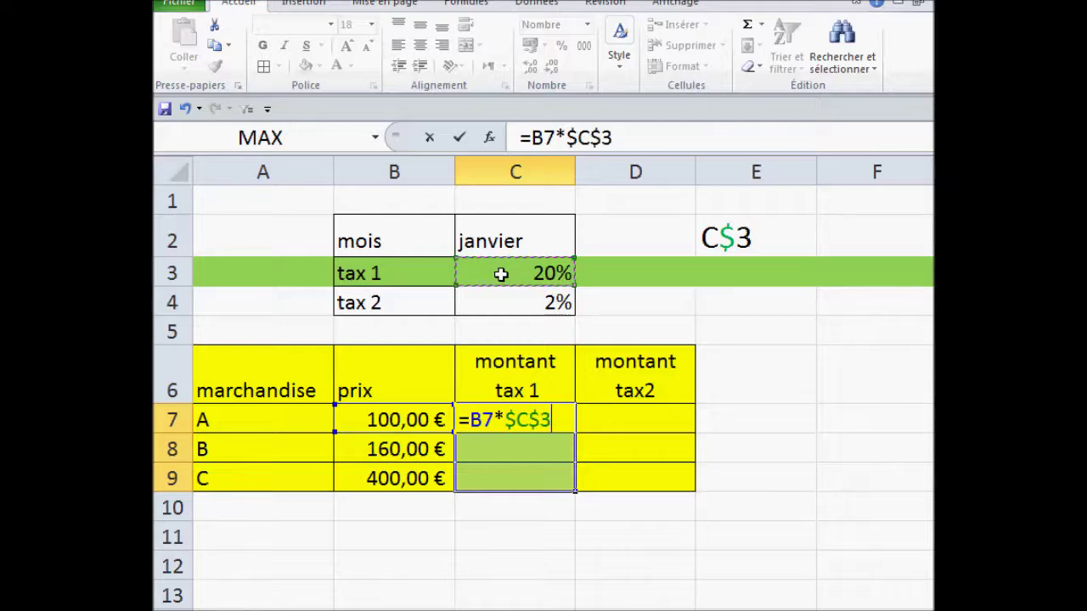
key("F4")
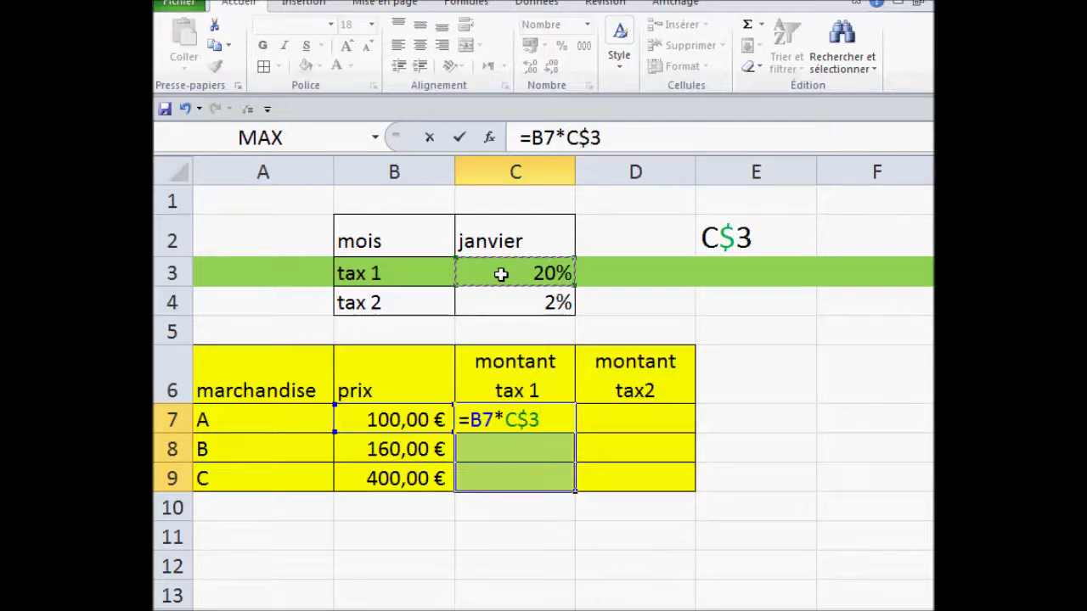
key("ctrl+Return")
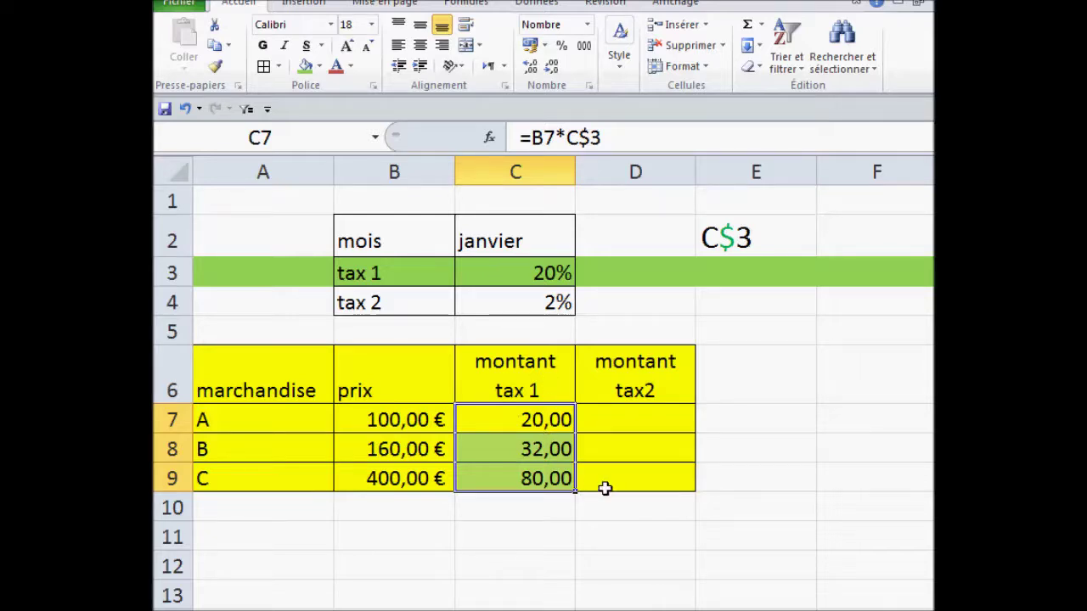
left_click(627, 429)
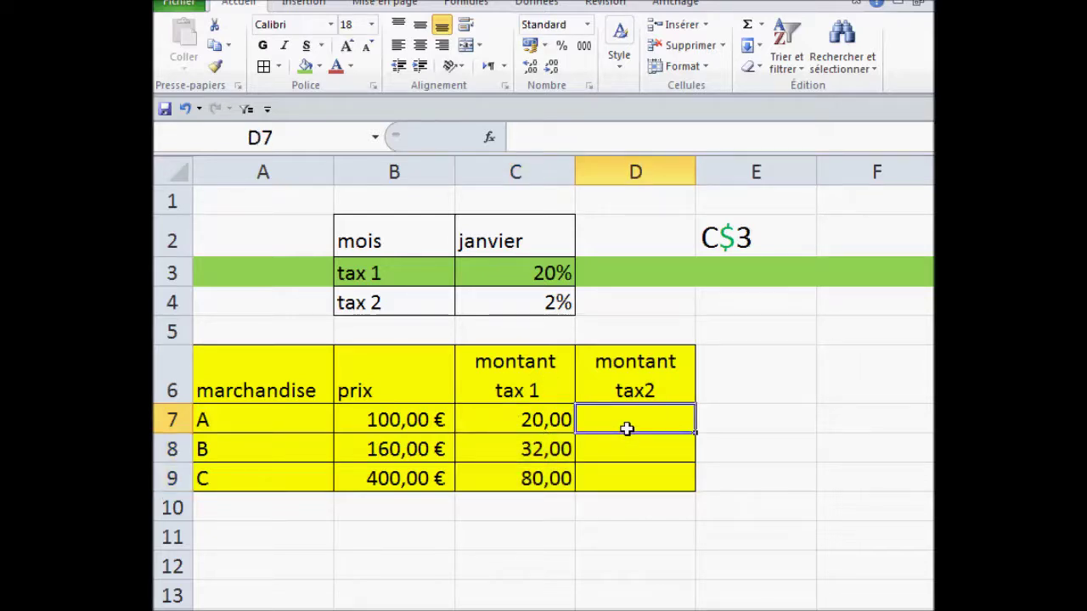
type("=")
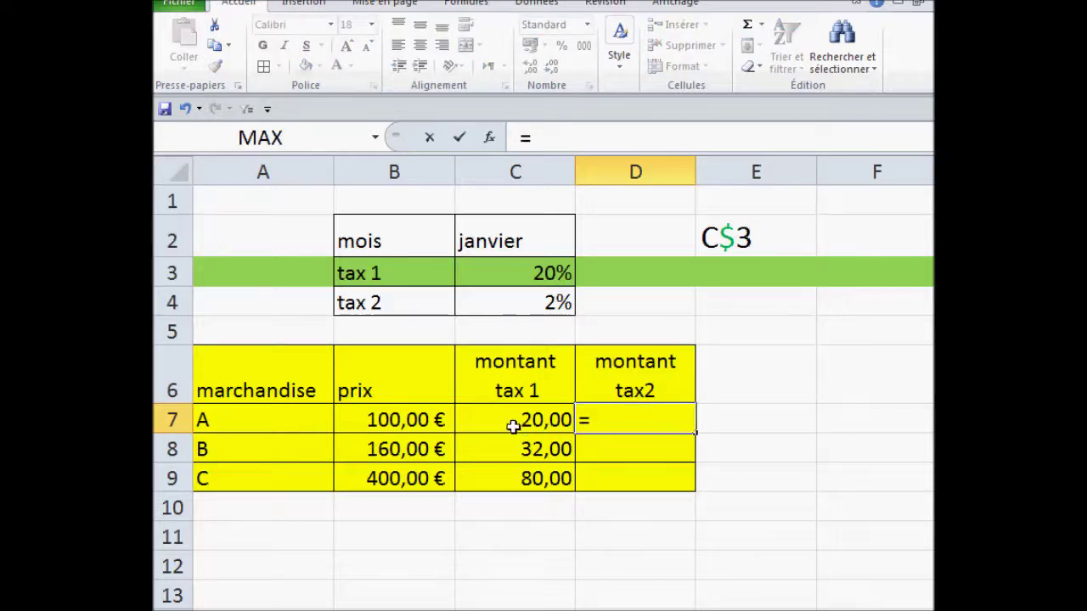
left_click(382, 420)
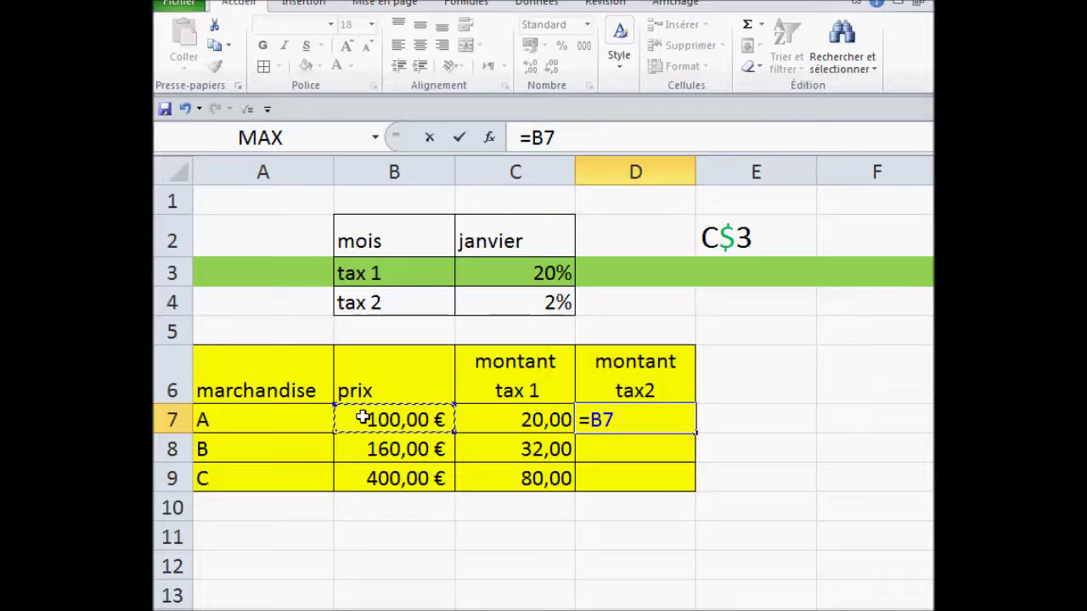
type("*")
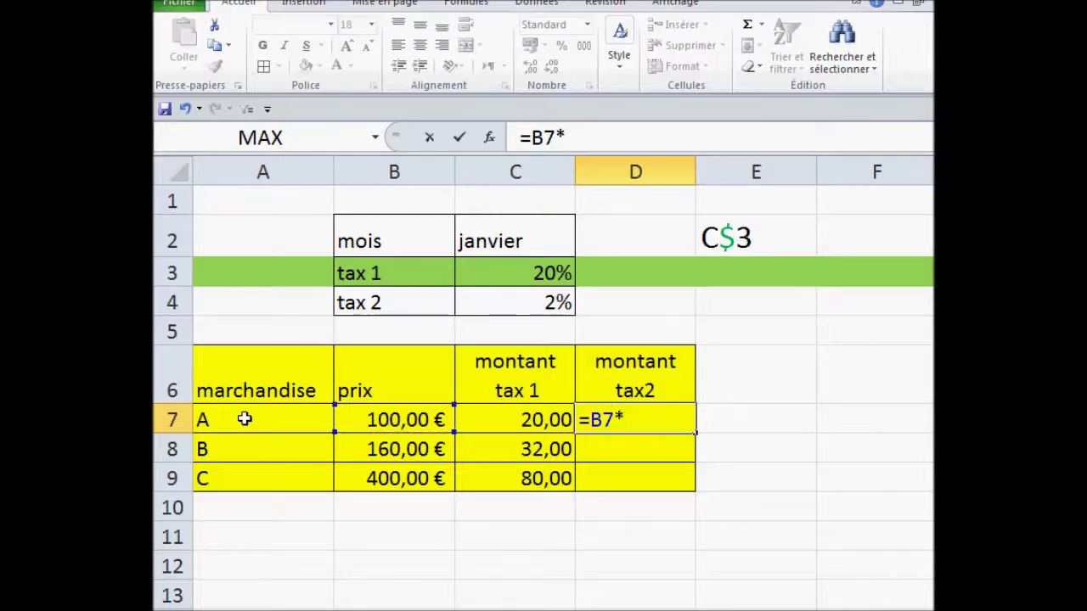
left_click(512, 304)
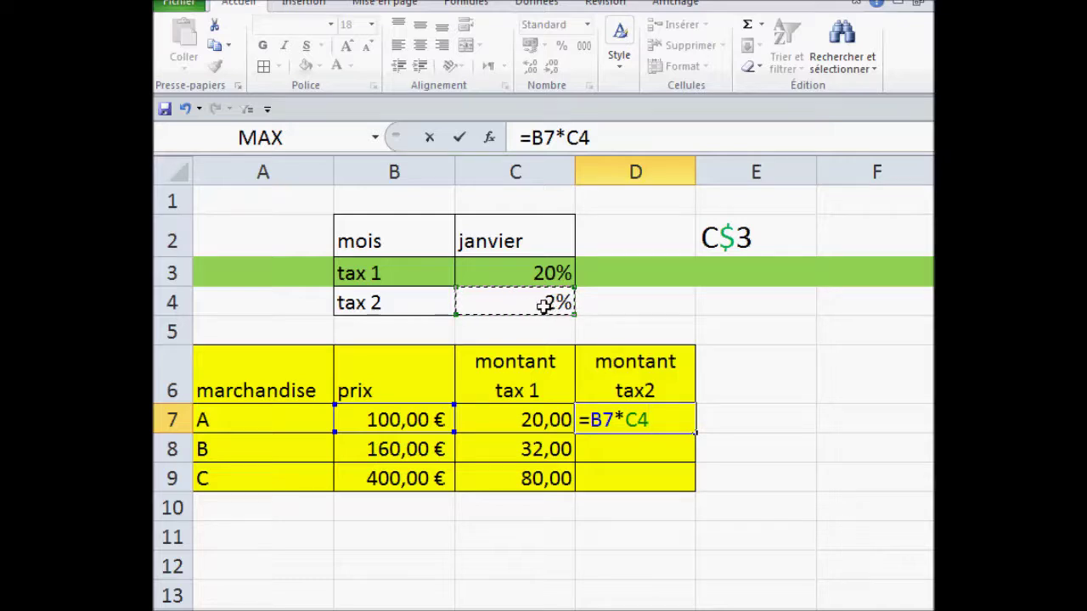
key("F4")
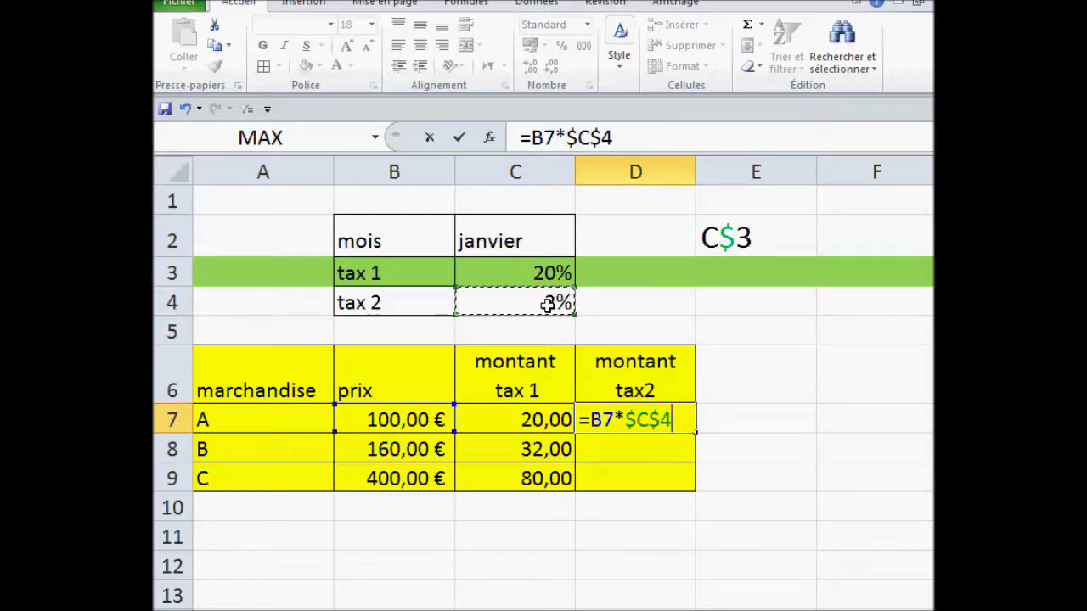
key("F4")
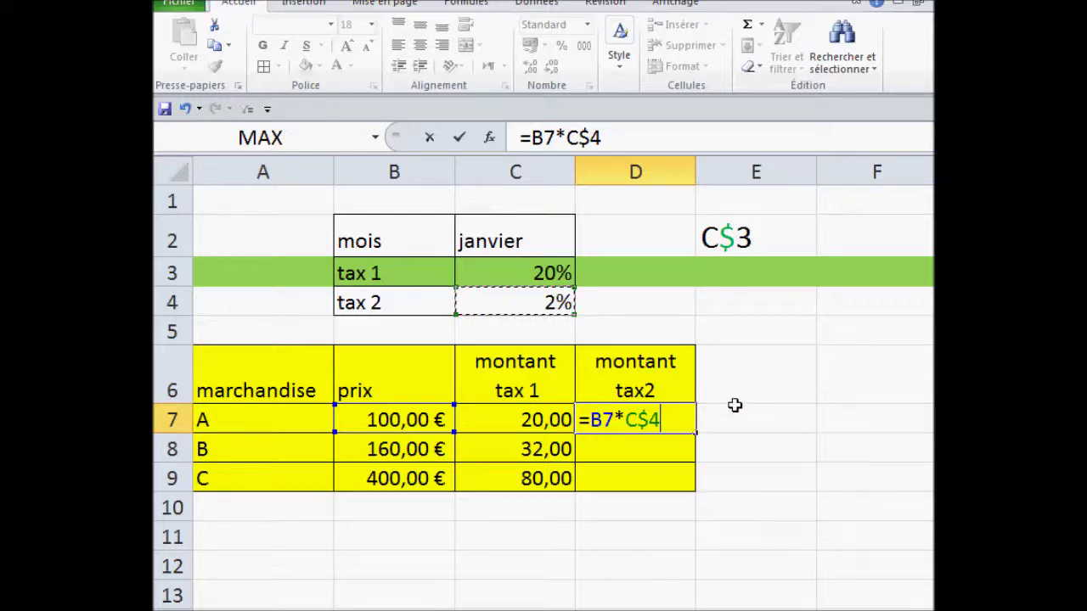
key("Escape")
Enter =B7*C$4 into the whole range D7:D9 at once, making the tax 2 rate reference mixed
left_click_drag(633, 429, 635, 476)
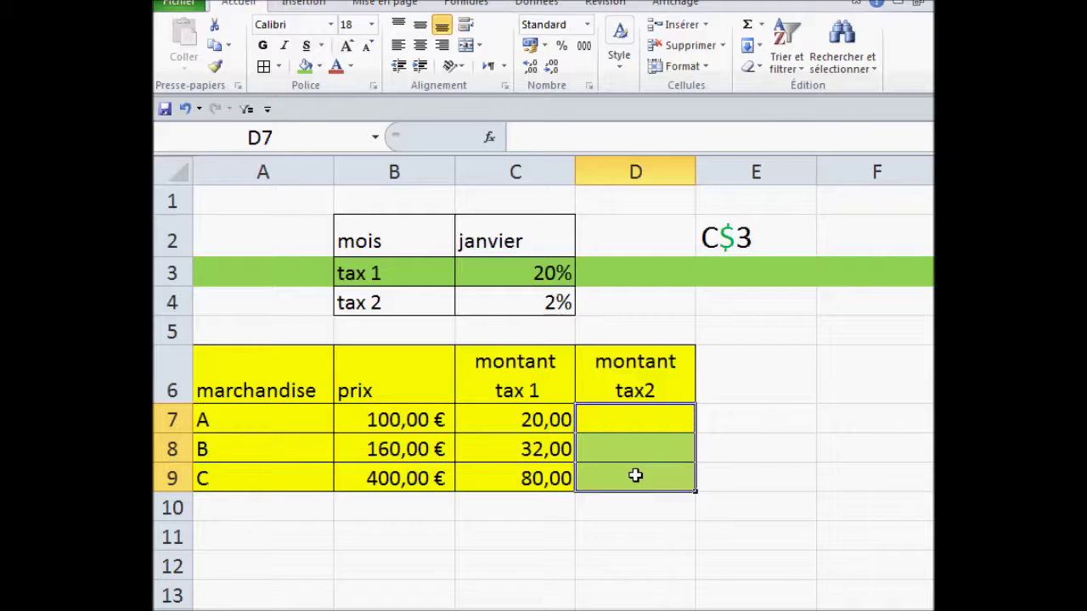
type("=")
left_click(375, 421)
type("*")
left_click(490, 302)
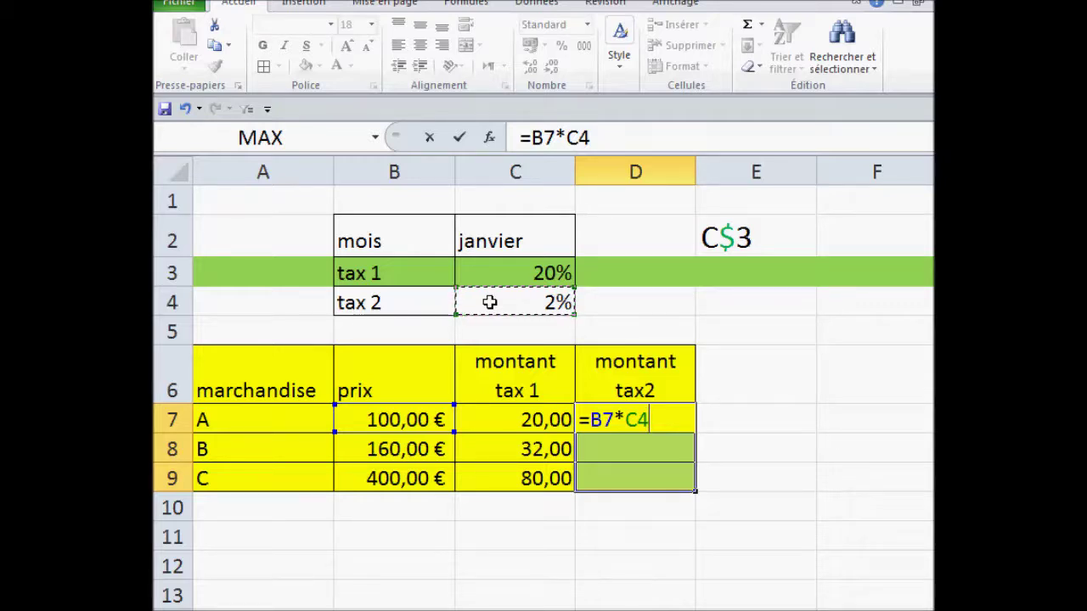
key("F4")
key("F4")
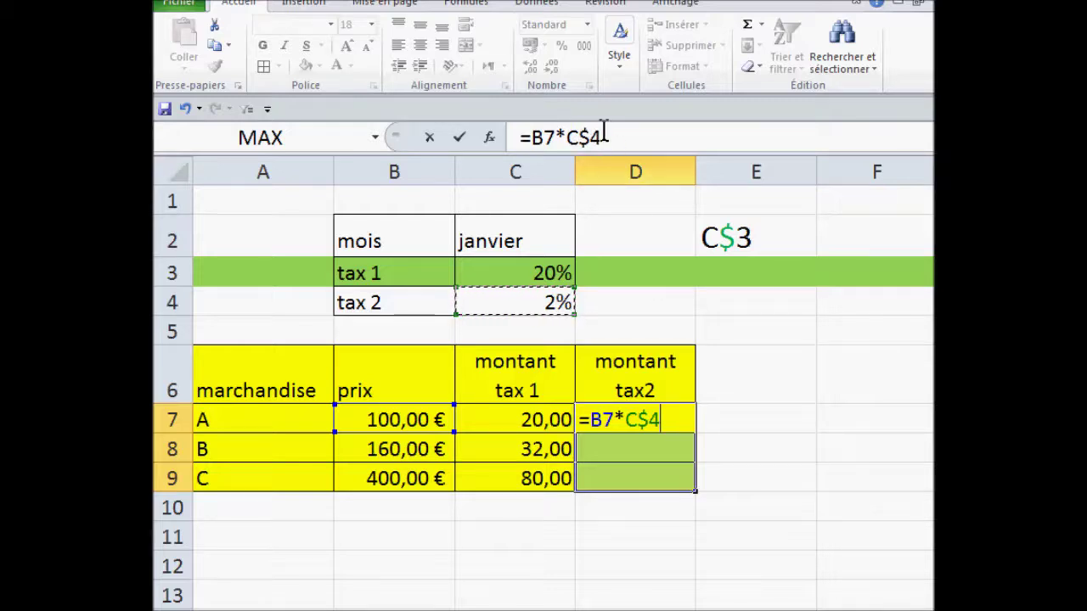
left_click_drag(605, 136, 504, 135)
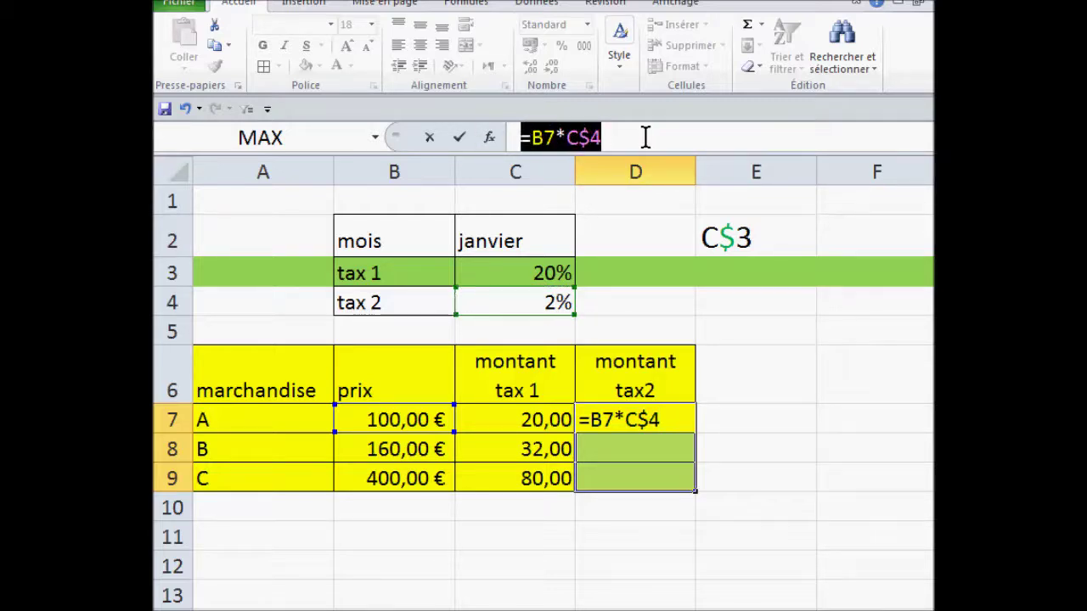
left_click(609, 137)
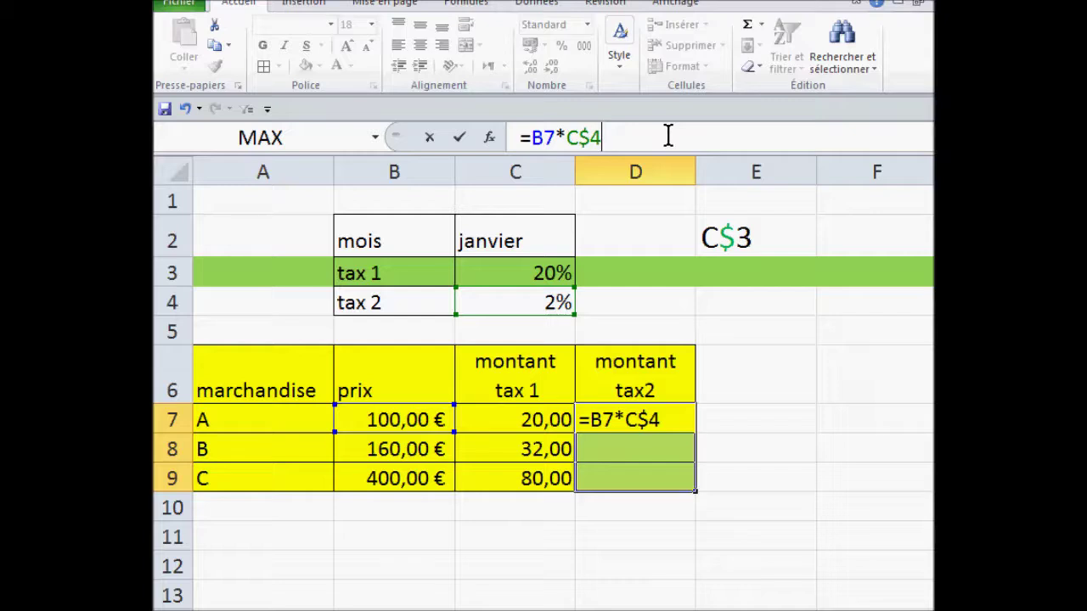
key("ctrl+Return")
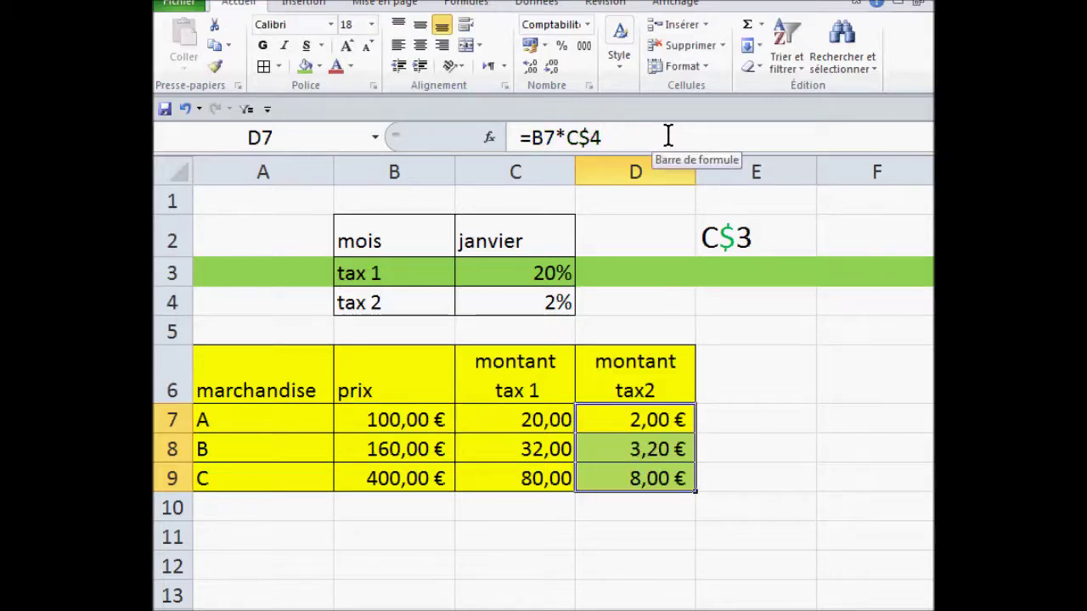
left_click(754, 430)
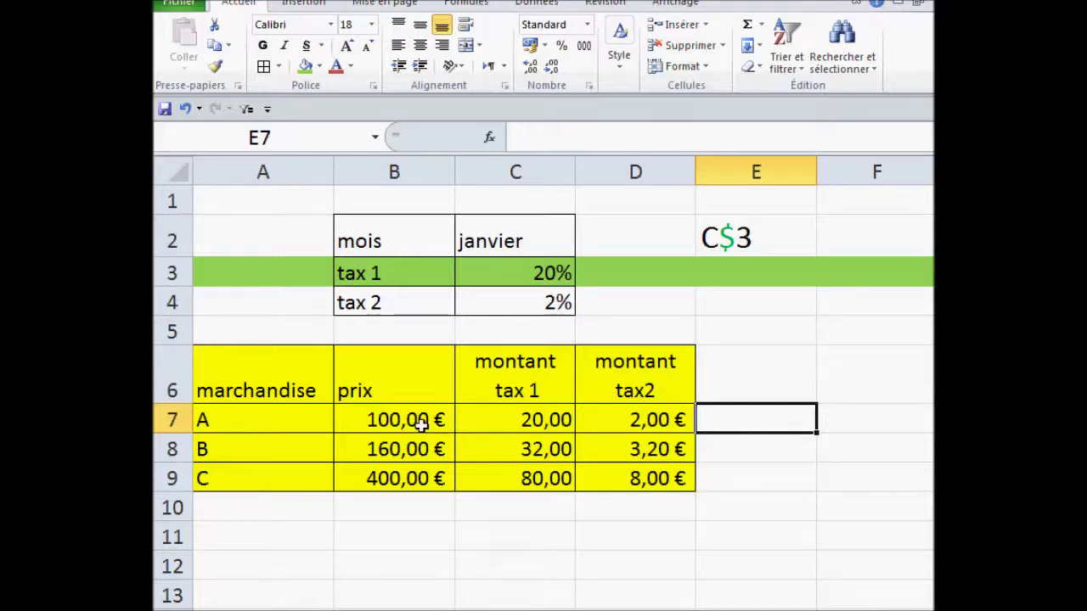
Move the C$3 note from E2 to F2 and select the empty cell D2 beside janvier
scroll(422, 427, "down", 1)
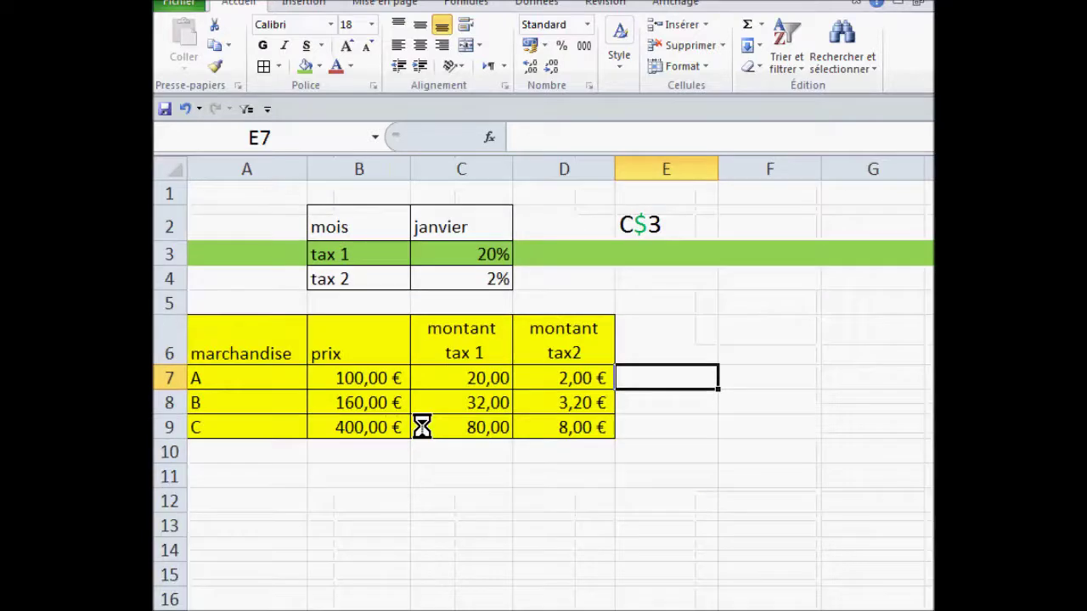
left_click(689, 216)
left_click(721, 221)
left_click(696, 221)
left_click_drag(716, 223, 780, 226)
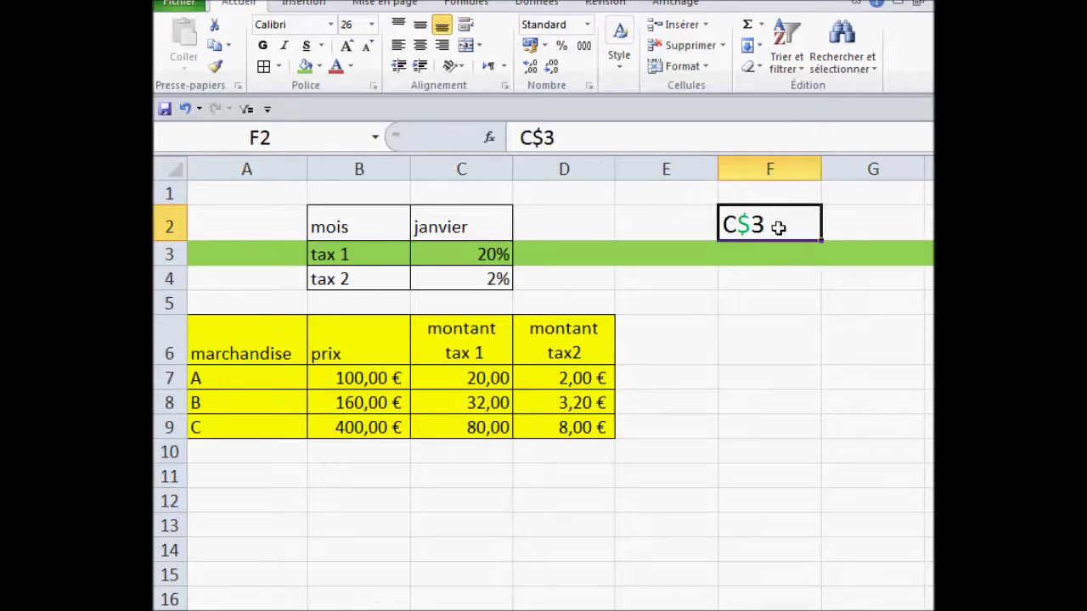
left_click(329, 282)
left_click(577, 224)
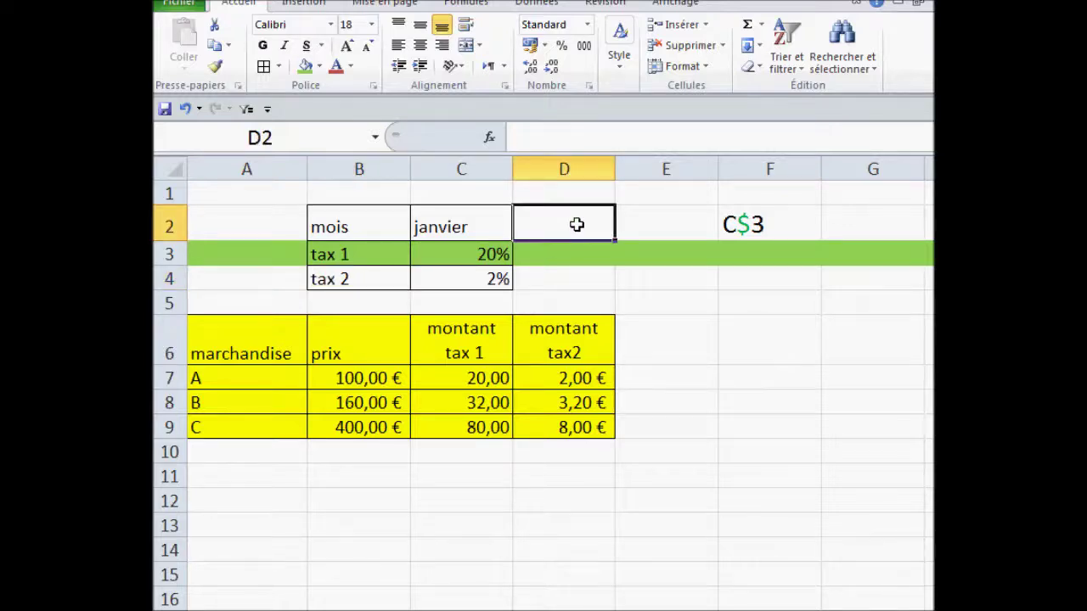
Make heading cell D2 a formula that refers to the tax 2 label in B4
type("=tax2")
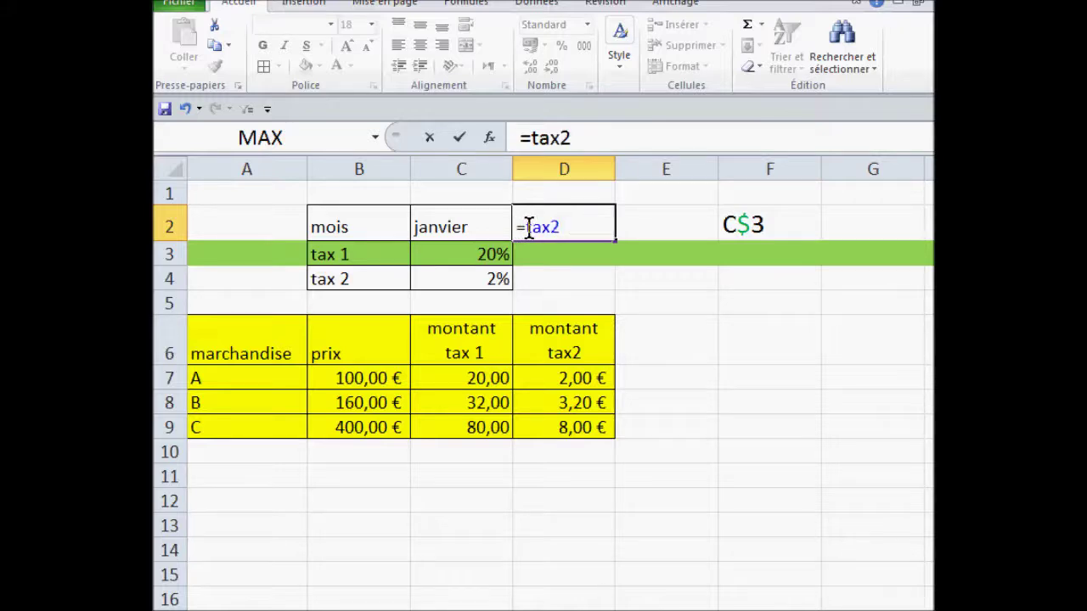
left_click_drag(532, 226, 631, 225)
key("BackSpace")
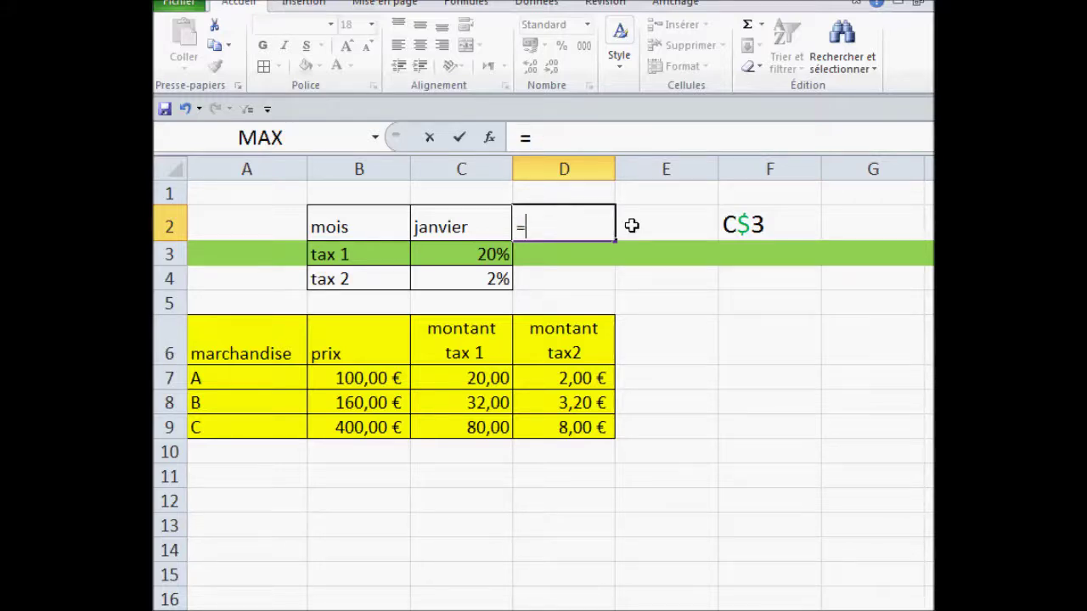
left_click(396, 277)
key("Return")
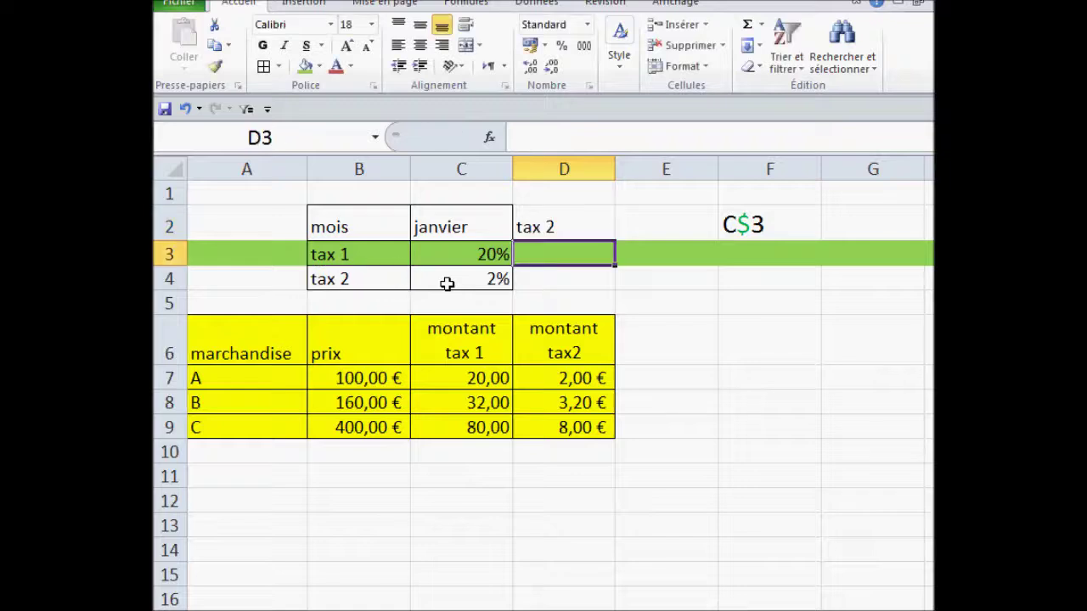
Enter a rate of 2% in D3, directly under the tax 2 heading
left_click(557, 227)
left_click(542, 256)
type("2")
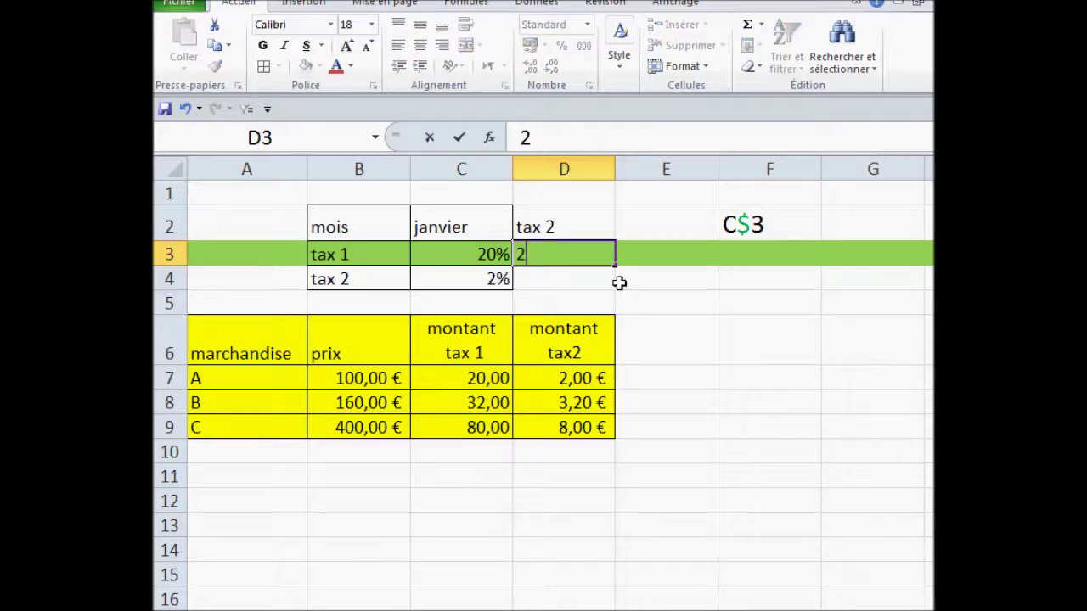
type("%")
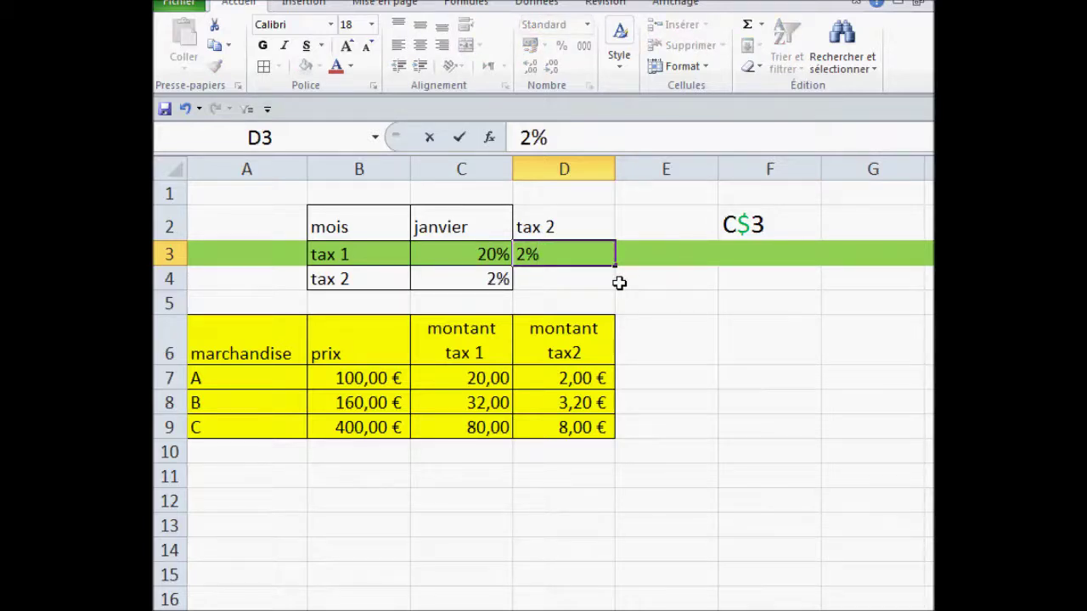
left_click(713, 343)
Give C2:D3 a black fill and white text, centred both horizontally and vertically
left_click_drag(482, 224, 580, 244)
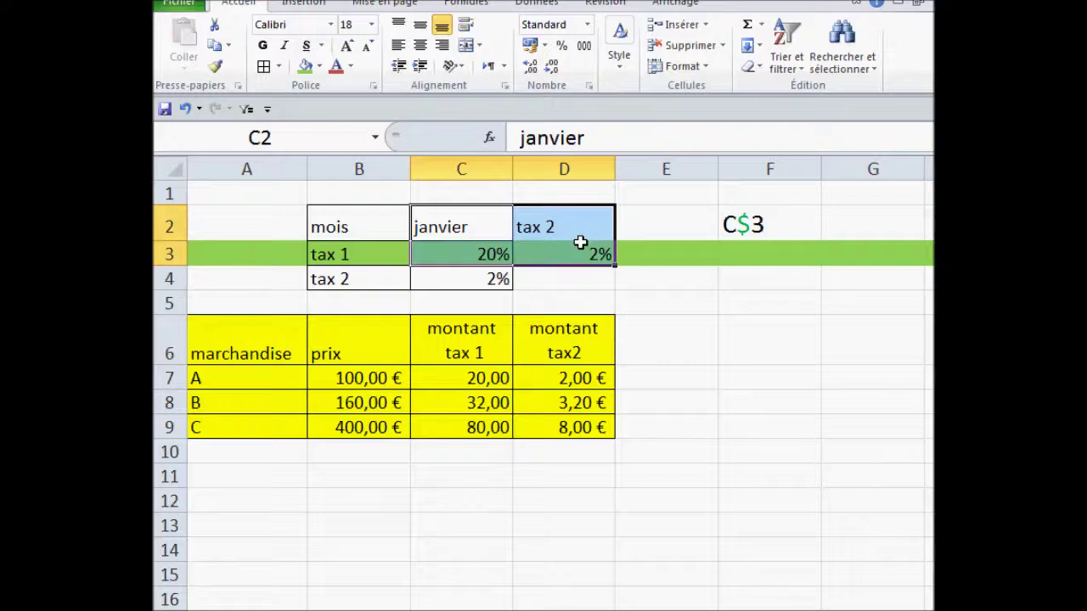
left_click(320, 66)
left_click(321, 103)
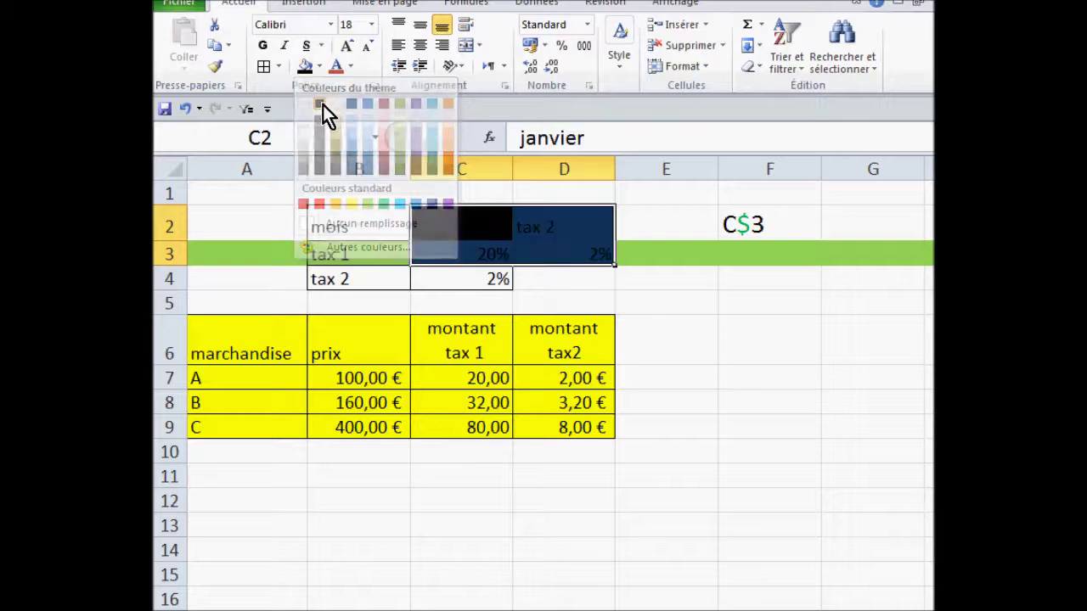
left_click(350, 66)
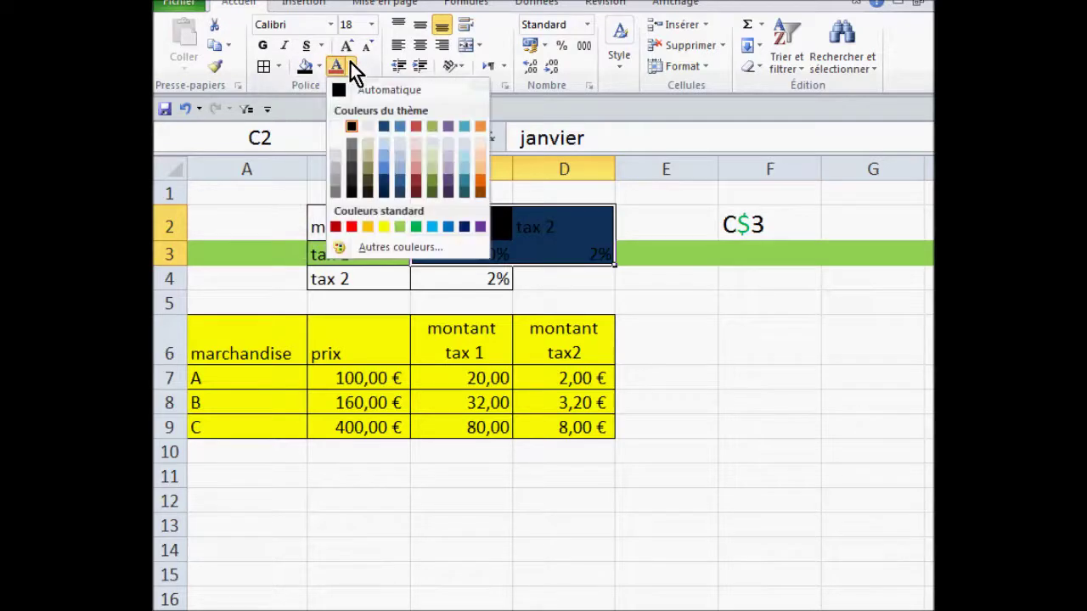
left_click(336, 128)
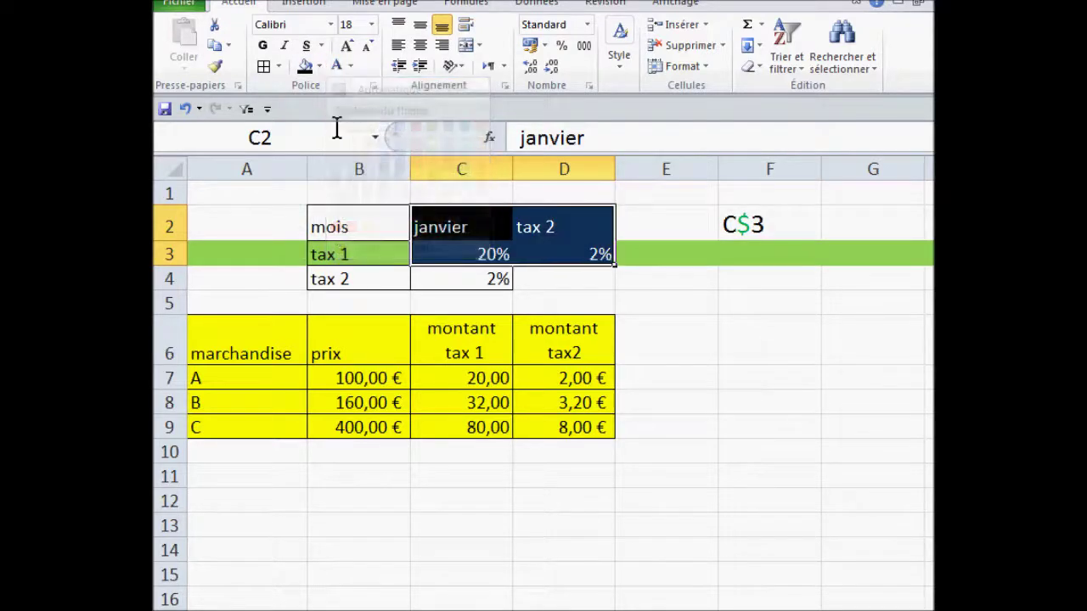
left_click(419, 24)
left_click(419, 47)
left_click(679, 321)
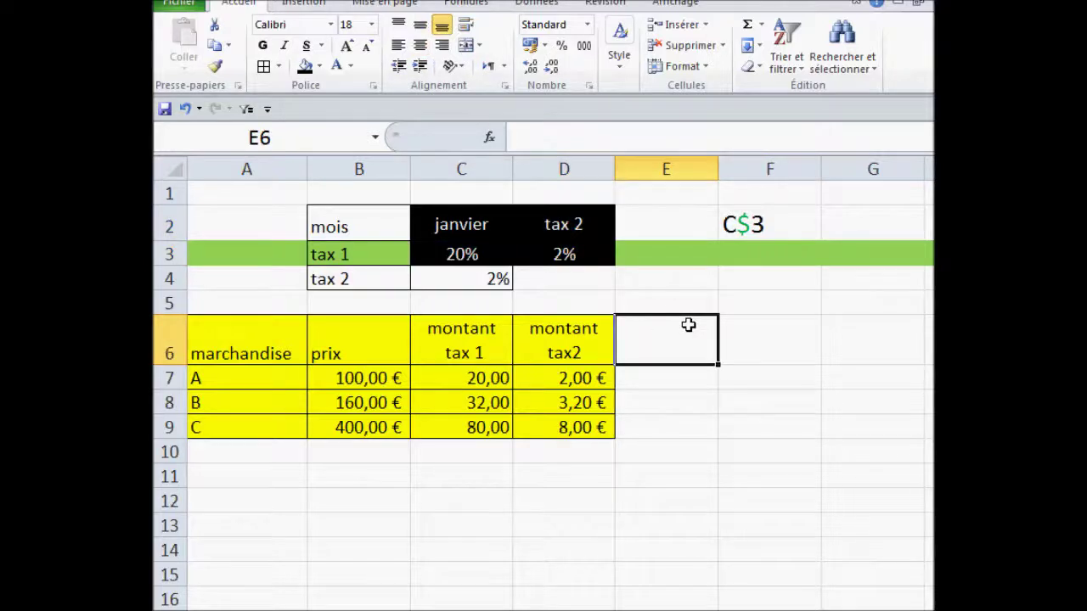
Clear the tax 1 and tax 2 amounts in C7:D9
left_click_drag(427, 379, 565, 425)
key("Delete")
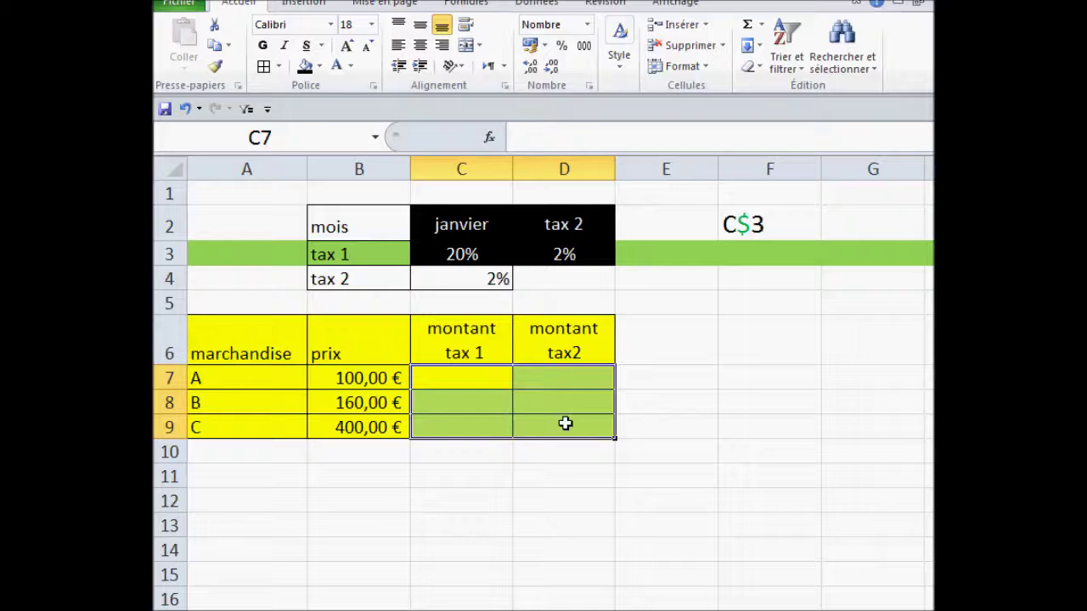
left_click(710, 387)
Enter =$B7*C$3 into the whole range C7:D9 at once, with mixed references for both the price and the rate
left_click_drag(442, 383, 541, 424)
type("=")
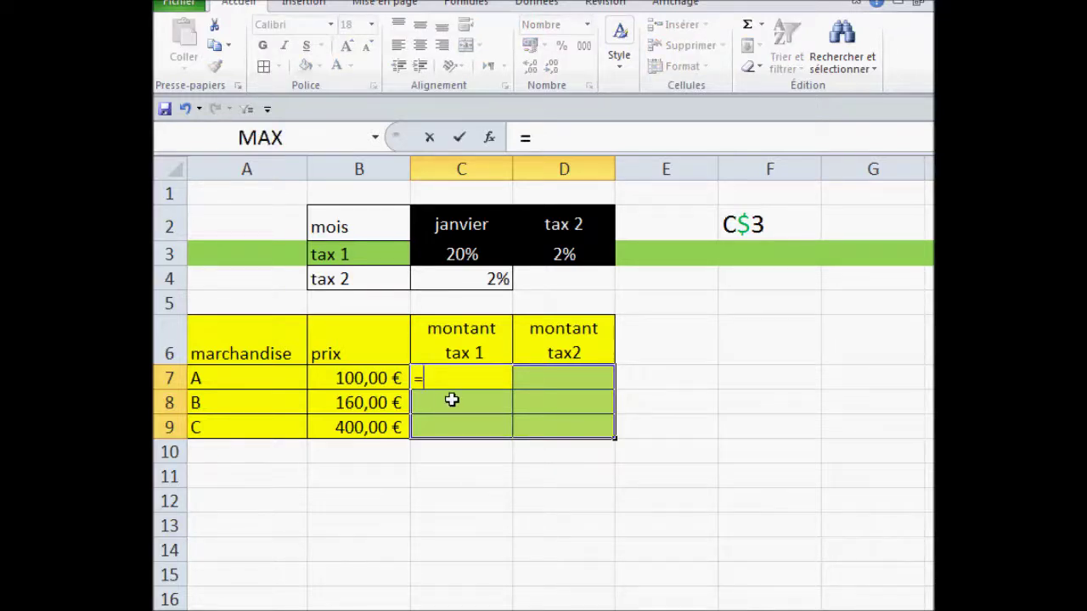
left_click(358, 382)
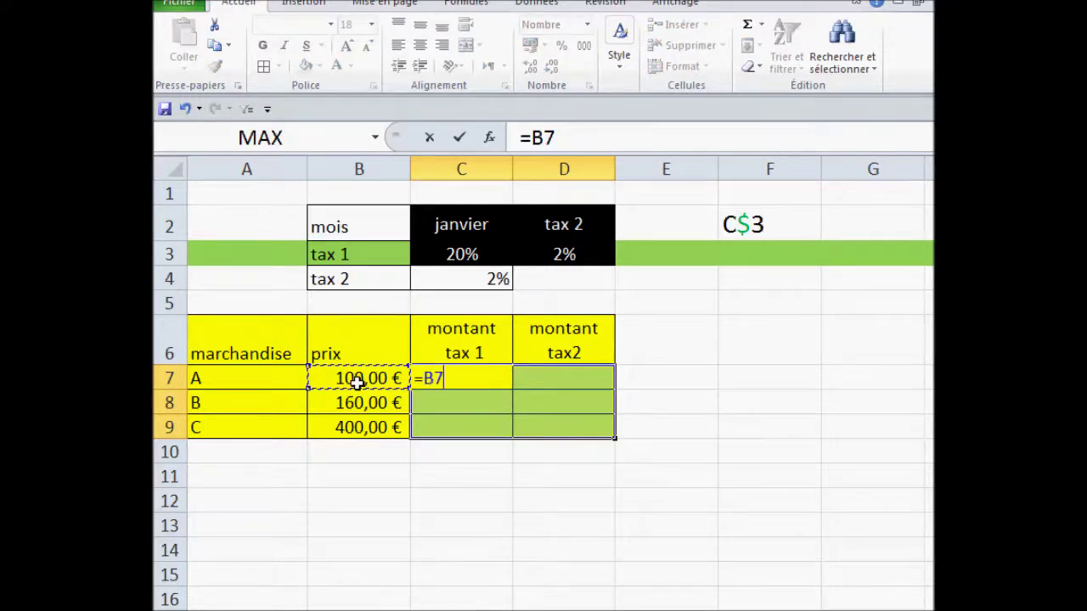
type("*")
left_click(458, 253)
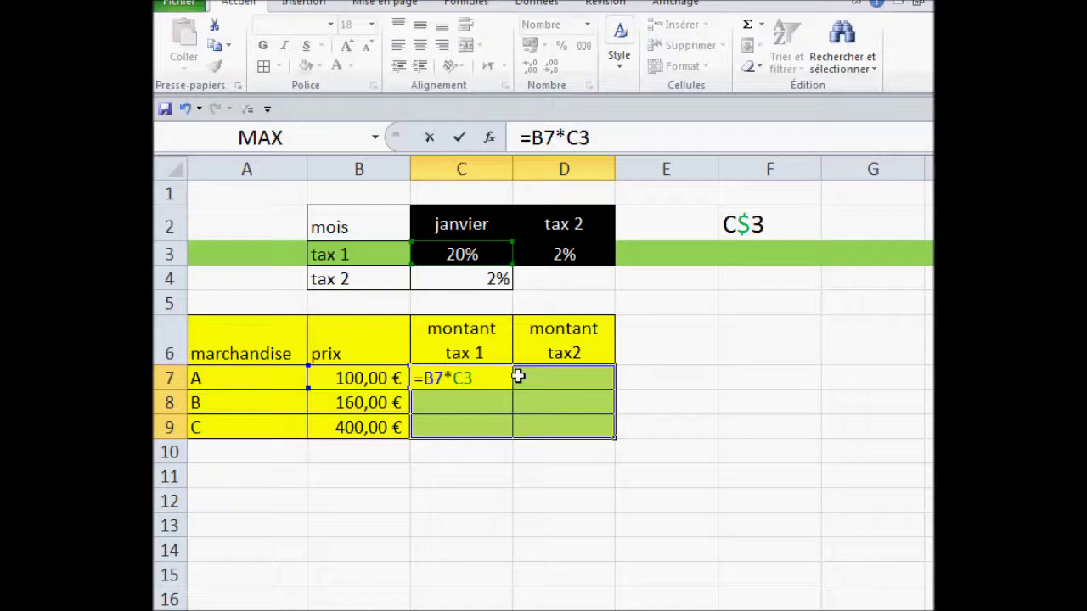
key("F4")
key("F4")
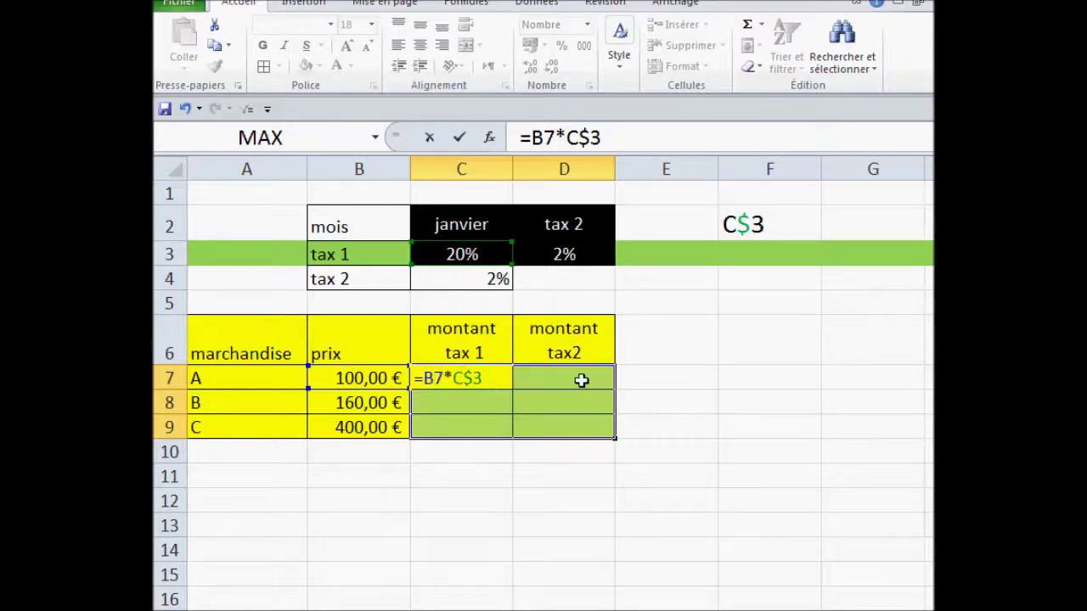
key("F4")
key("F4")
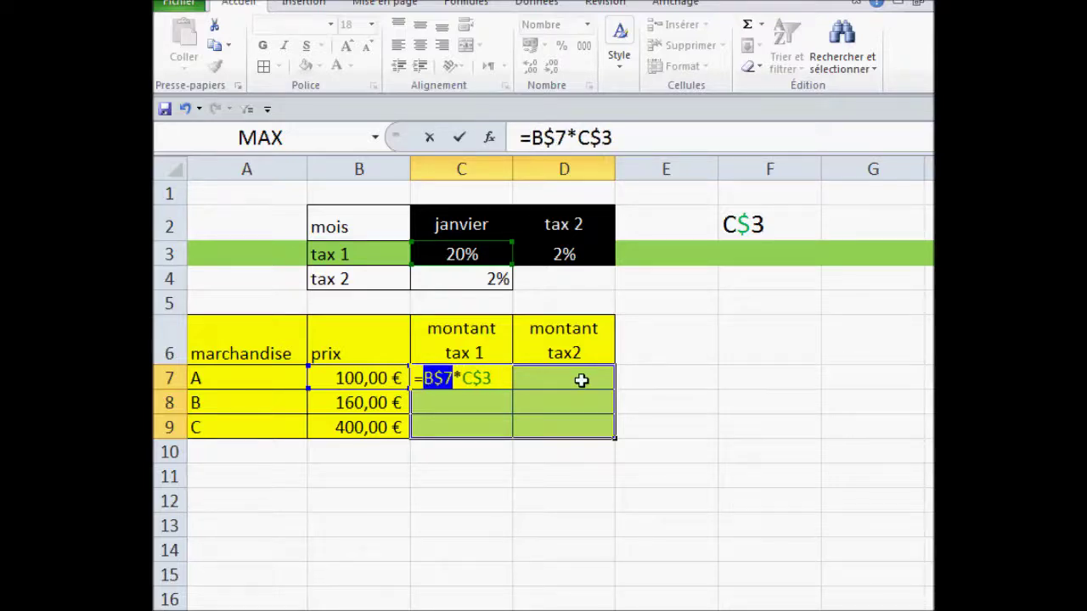
key("F4")
left_click(507, 378)
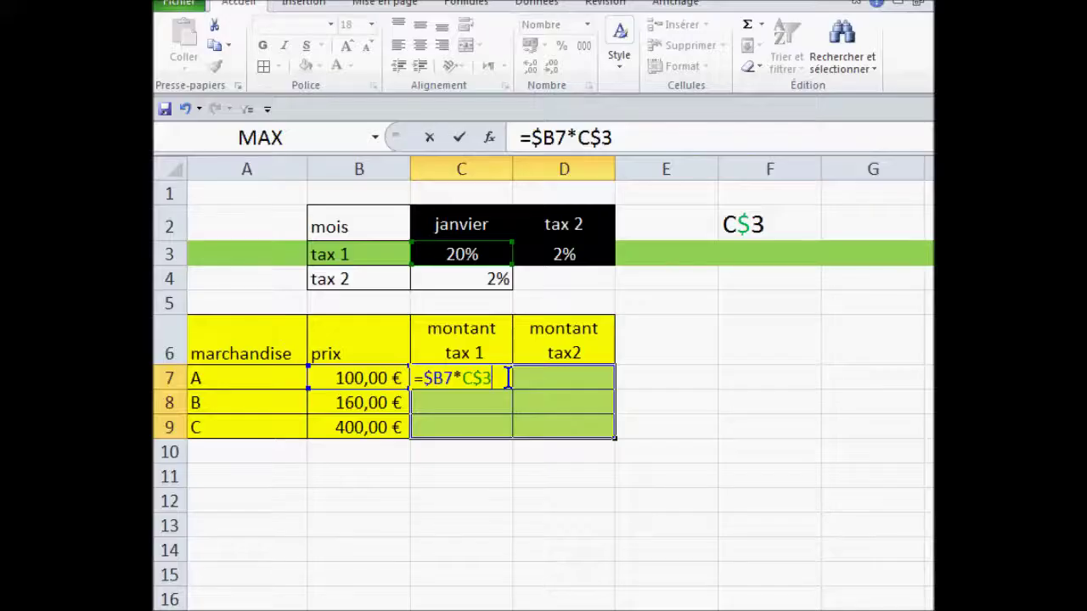
key("ctrl+Return")
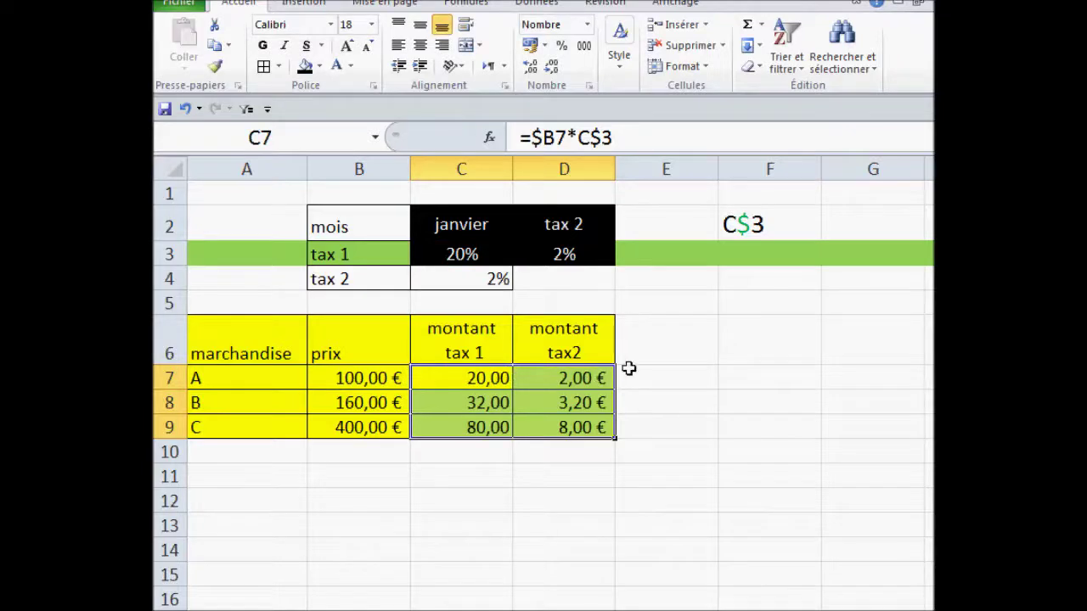
Set the tax 1 rate in C3 to 10% and the tax 2 rate in D3 to 1%
left_click(505, 259)
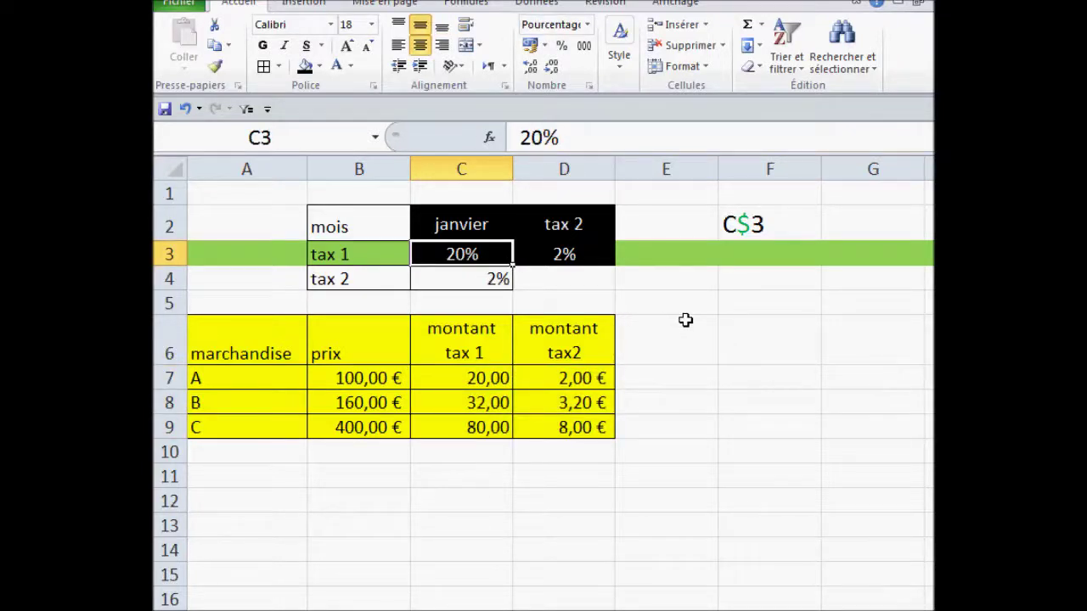
type("10")
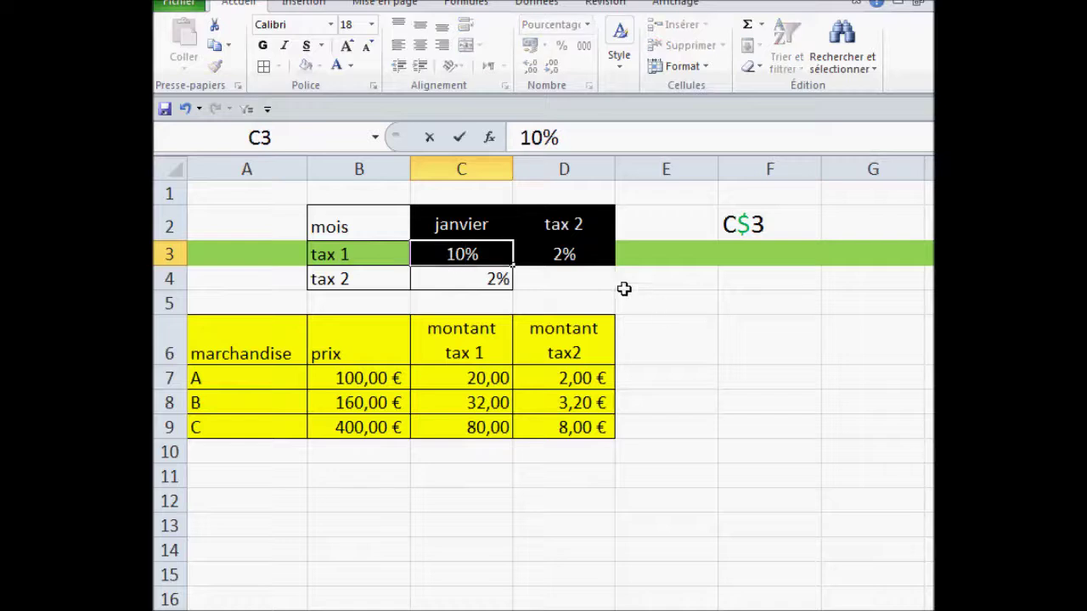
left_click(581, 255)
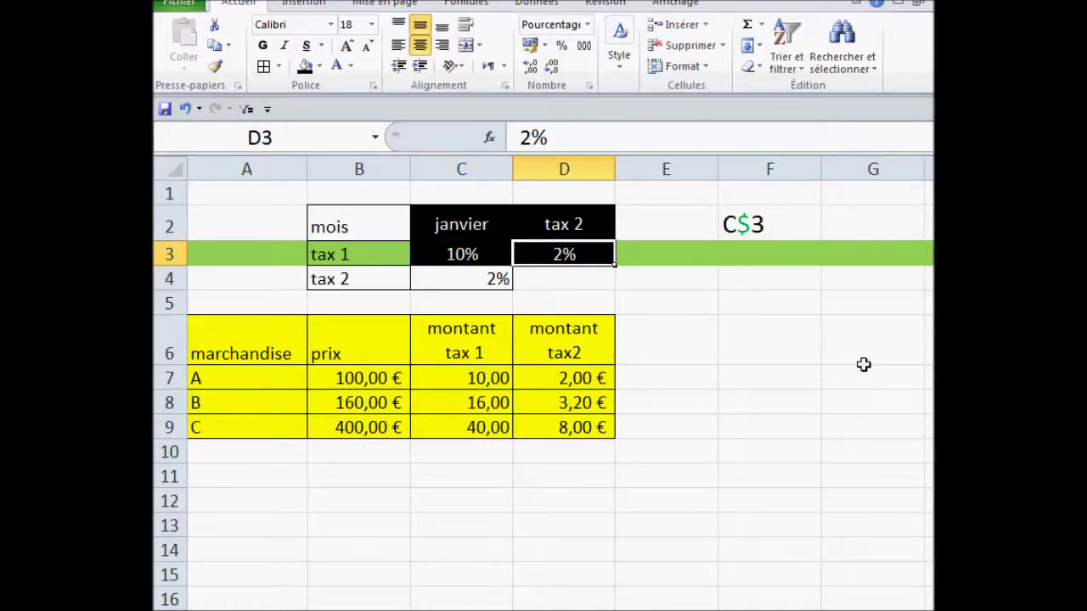
type("1")
left_click(779, 386)
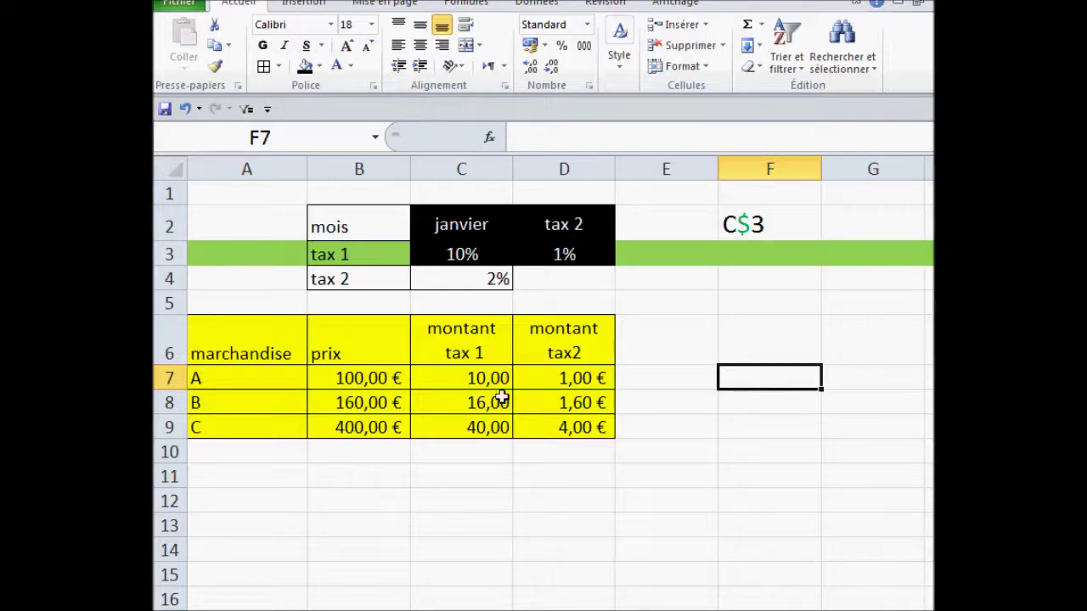
Set the price of item B in B8 to 1000
left_click(387, 377)
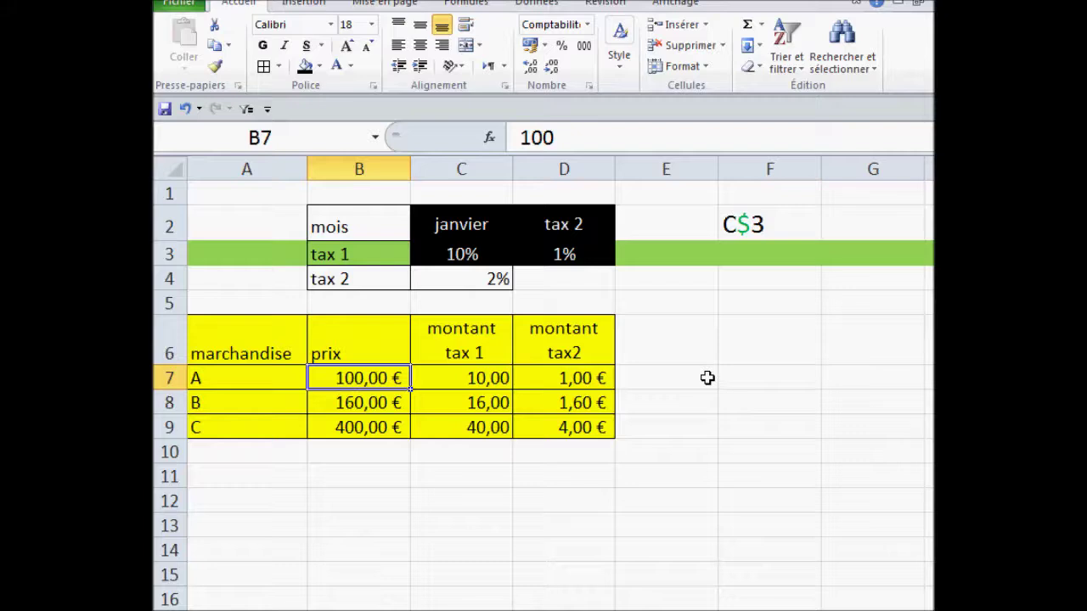
left_click(371, 403)
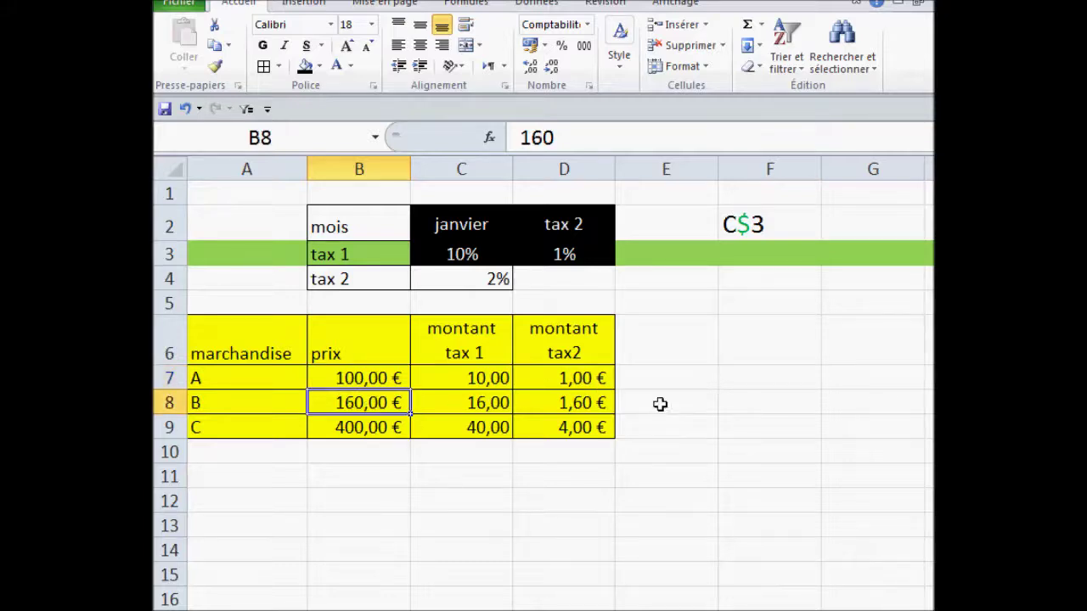
type("1000")
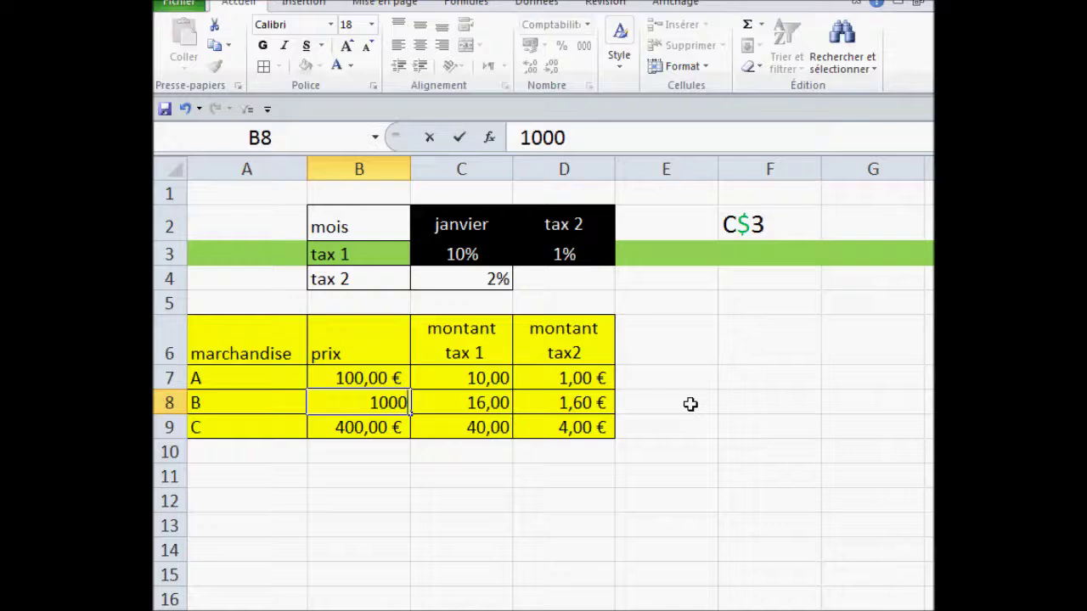
key("Return")
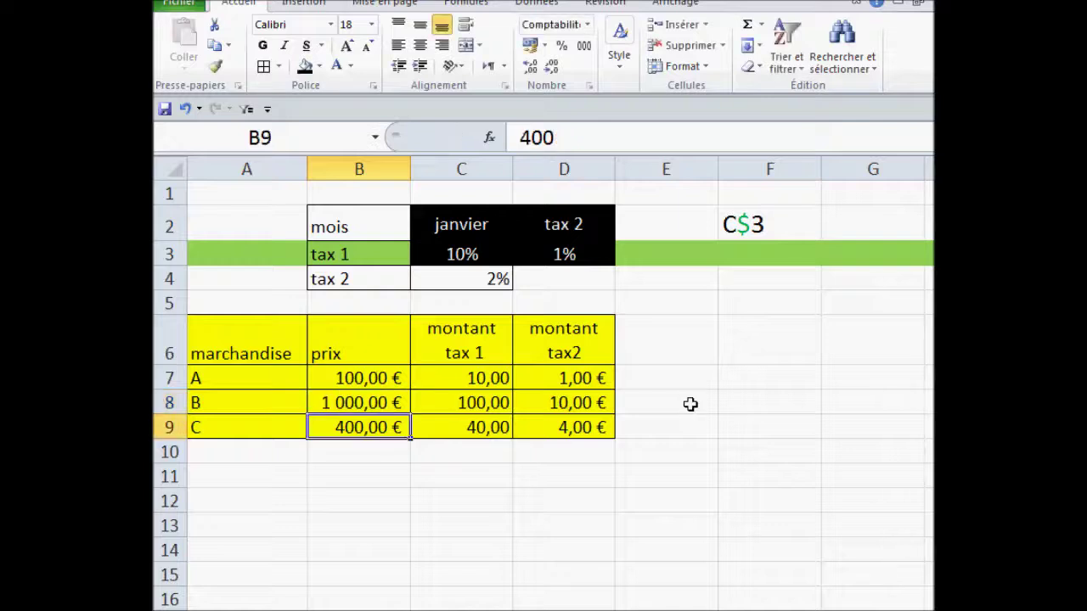
Examine the tax 1 formula for item B in C8 and leave it unmodified
left_click(485, 278)
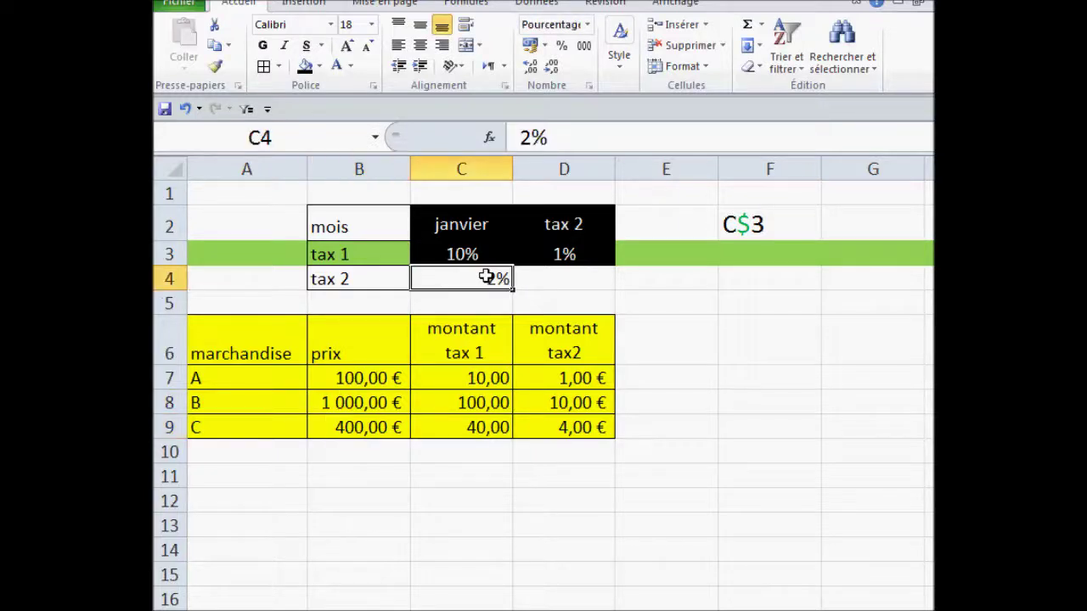
left_click(338, 405)
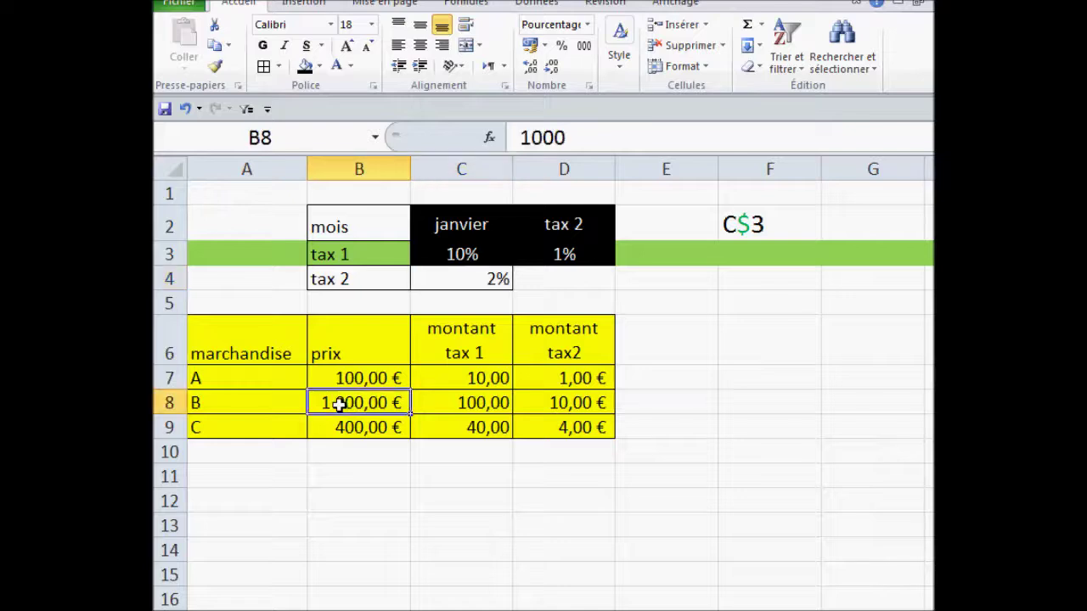
left_click(484, 403)
double_click(484, 403)
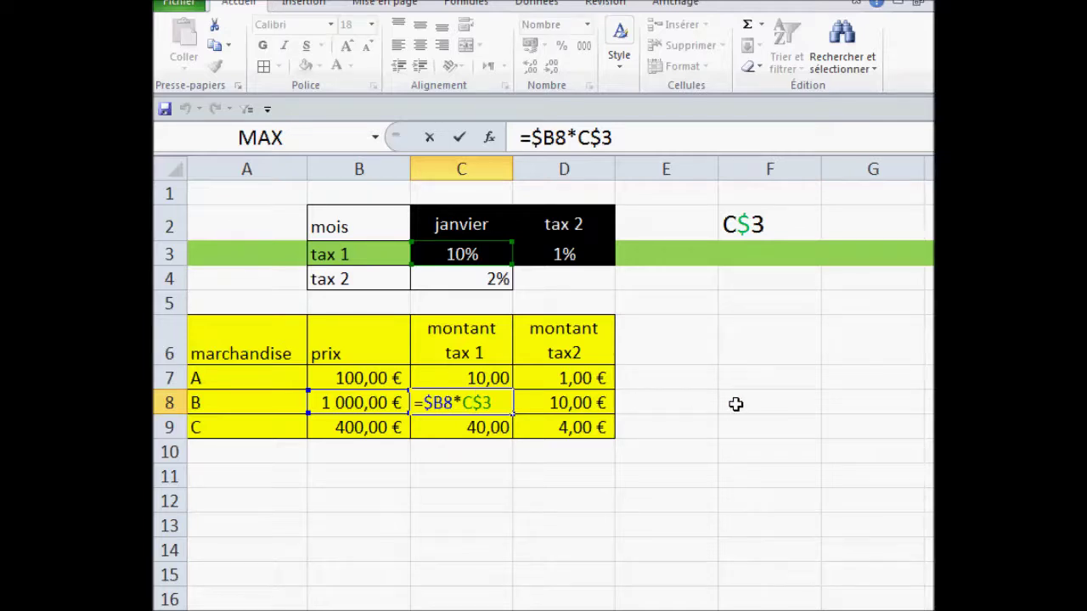
key("Escape")
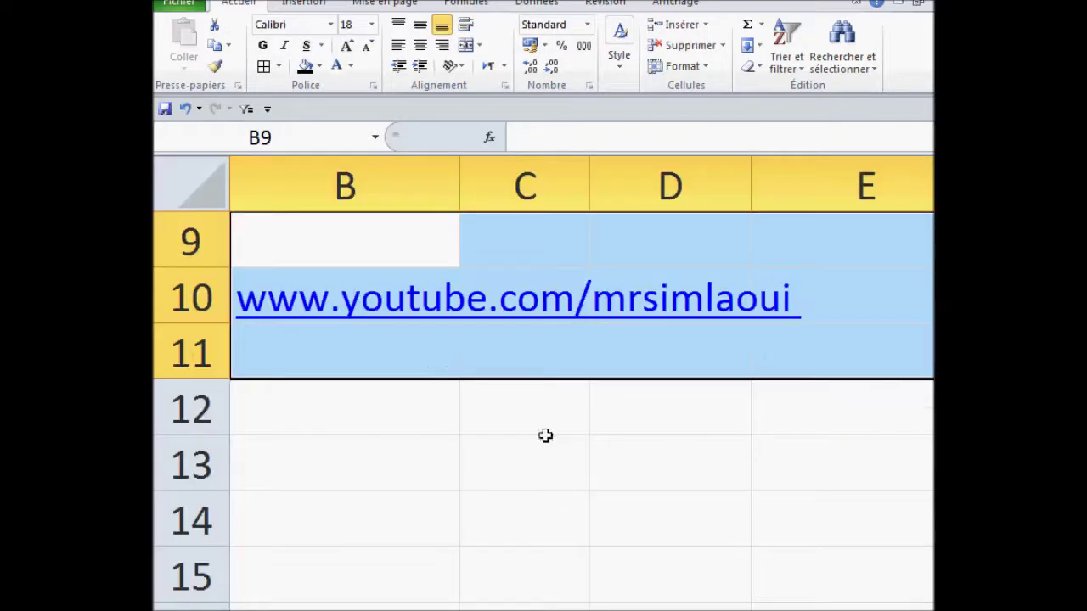
left_click(545, 436)
left_click_drag(281, 238, 813, 475)
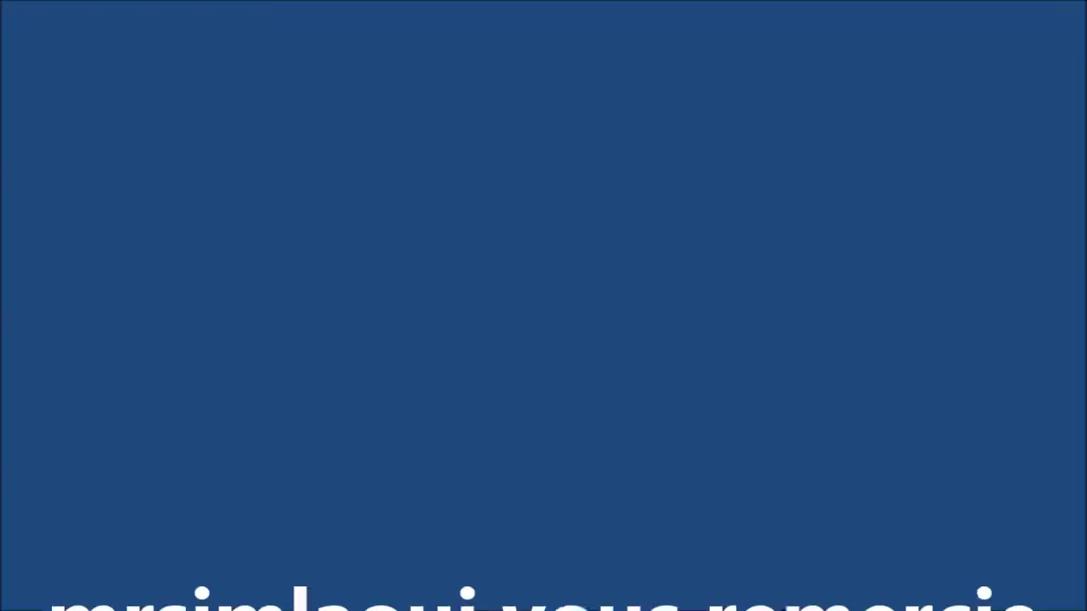